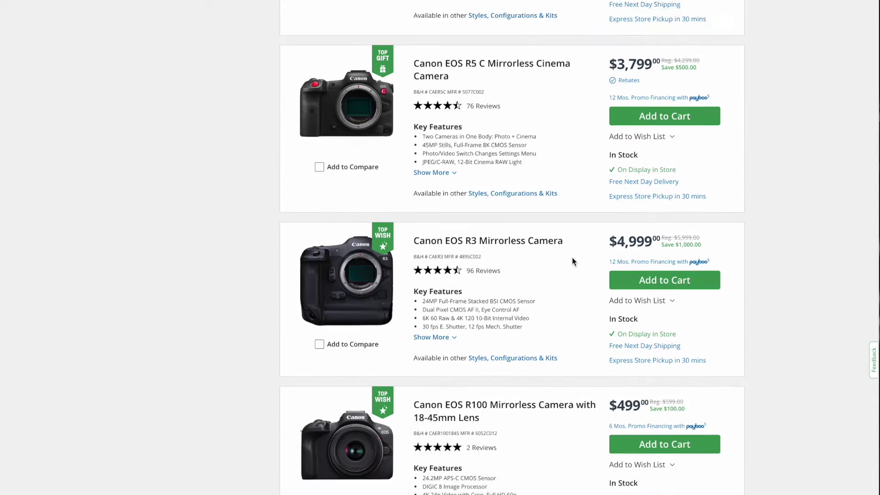
# Add the Canon EOS R3 Mirrorless Camera to the B&H cart and view the cart
pyautogui.scroll(-1, 572, 257)
pyautogui.click(666, 266)
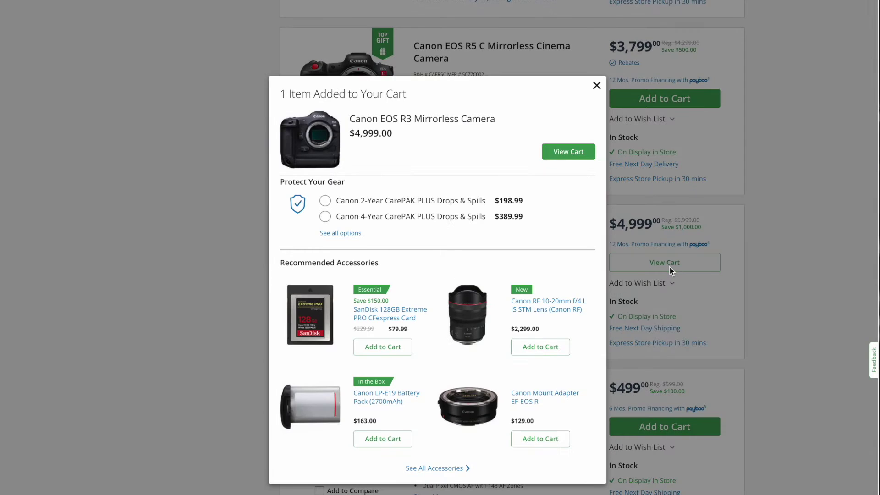
pyautogui.click(569, 152)
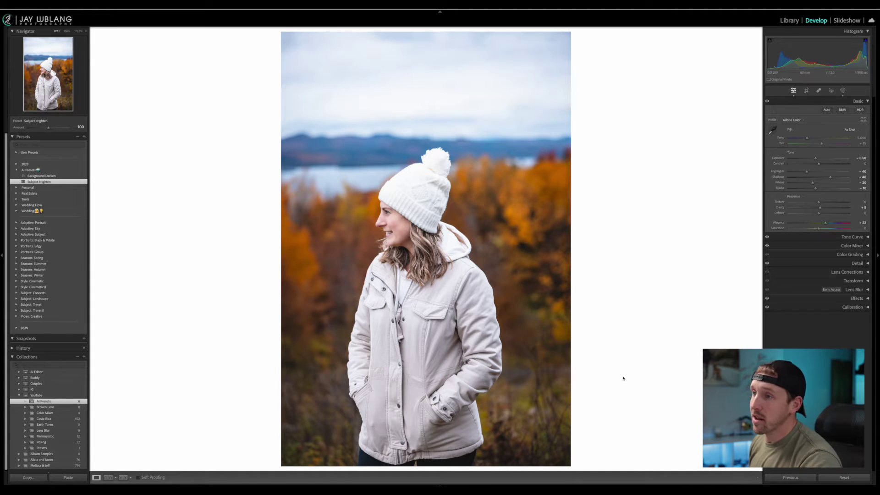
# Undo the last edit to return the autumn portrait to its unedited state
pyautogui.hotkey('ctrl', 'z')
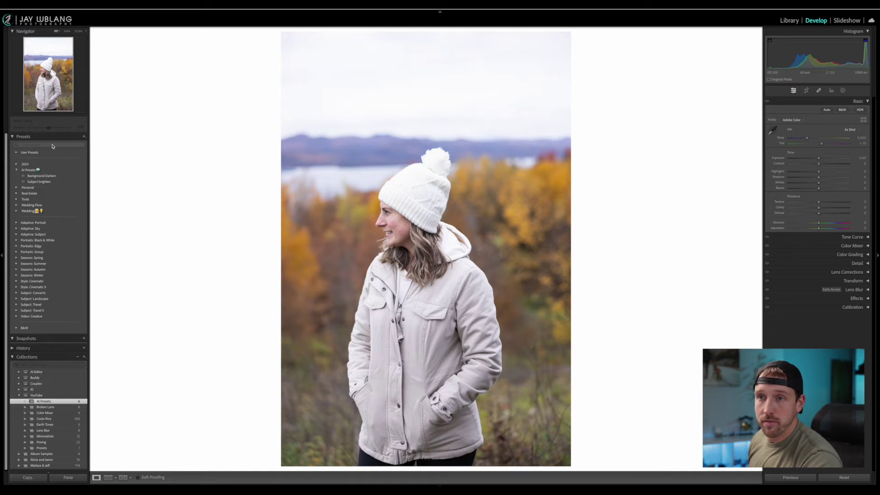
# Clear the preset filter, lower Exposure to -0.50, and apply the Background Darken AI preset
pyautogui.write('cc')
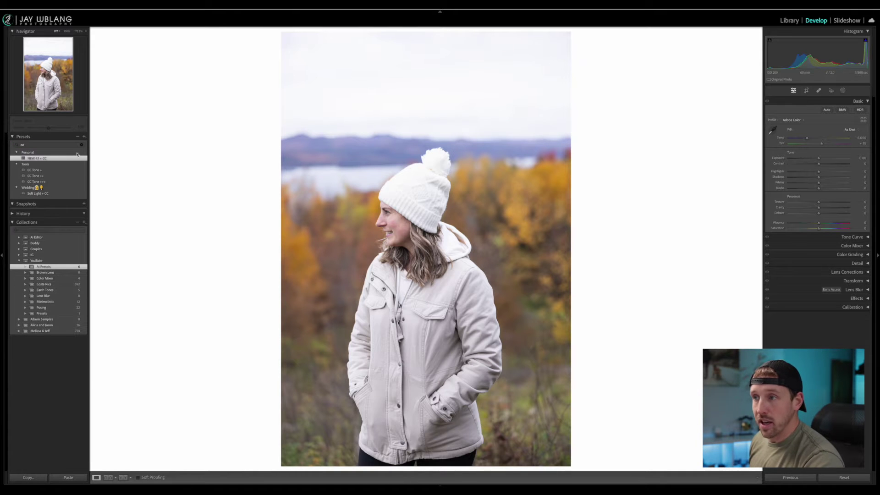
pyautogui.press('BackSpace')
pyautogui.press('BackSpace')
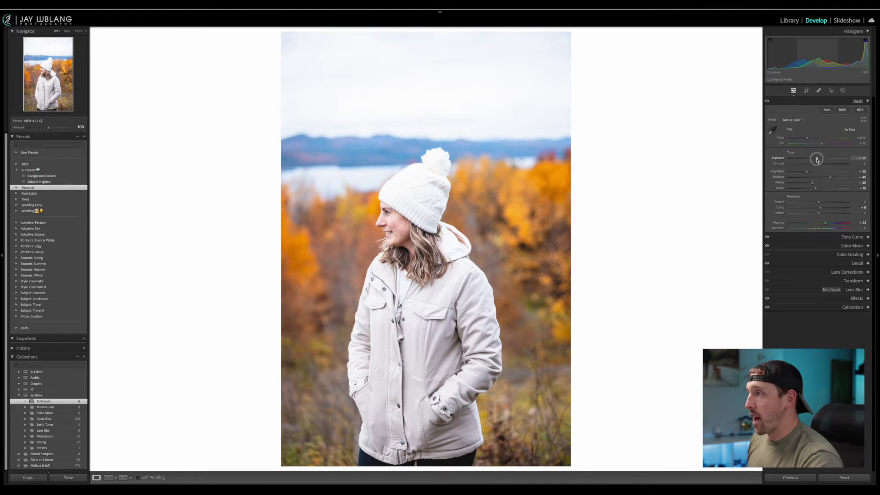
pyautogui.moveTo(816, 159); pyautogui.dragTo(815, 160)
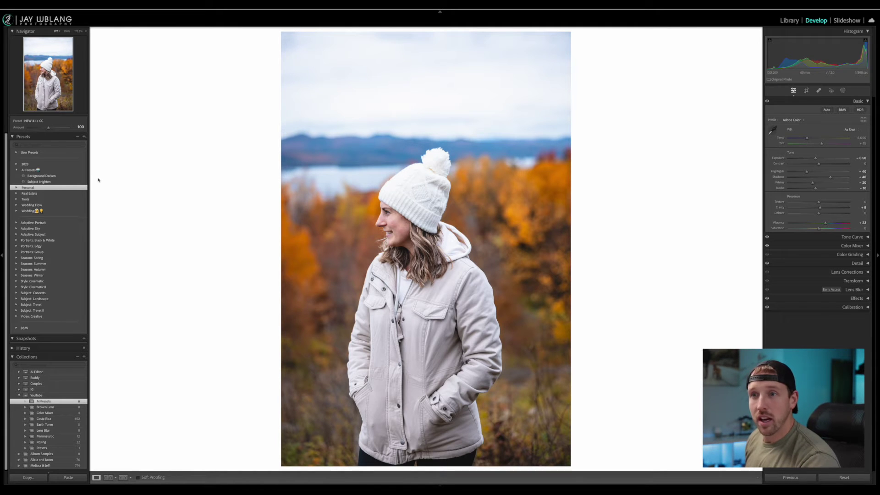
pyautogui.click(62, 176)
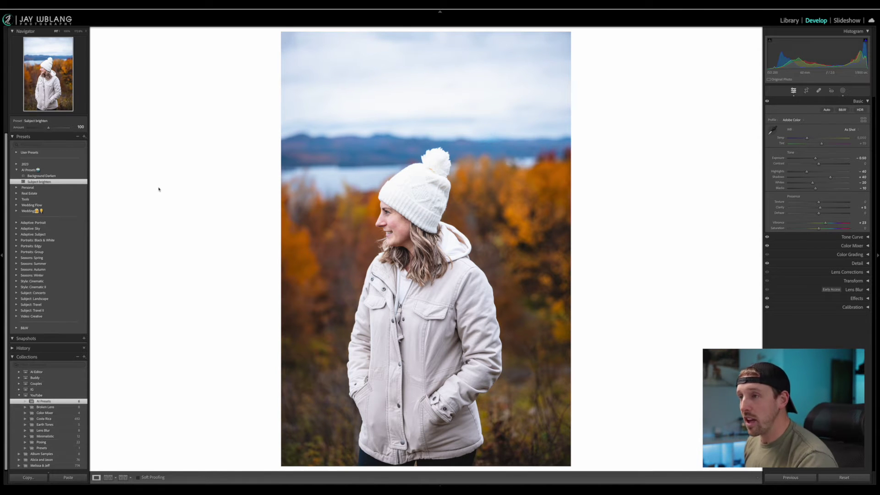
# Show the preset's masks and toggle the subject mask's effect off and on to compare
pyautogui.click(843, 91)
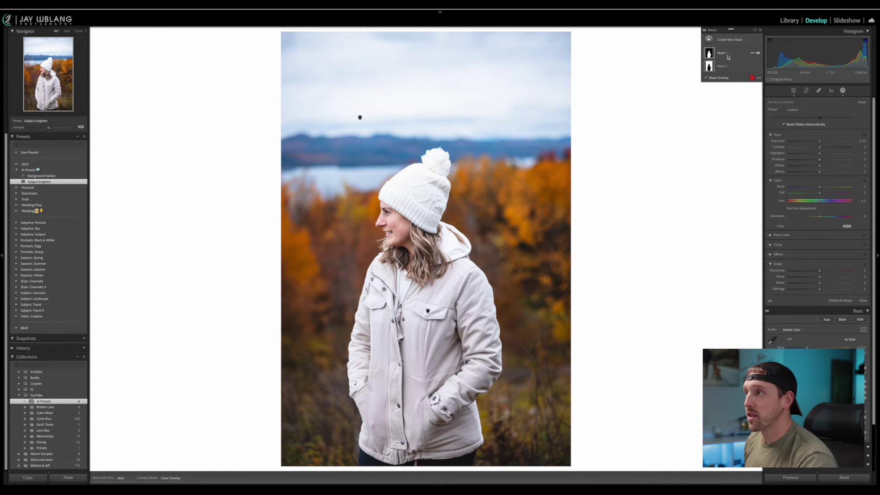
pyautogui.moveTo(709, 55)
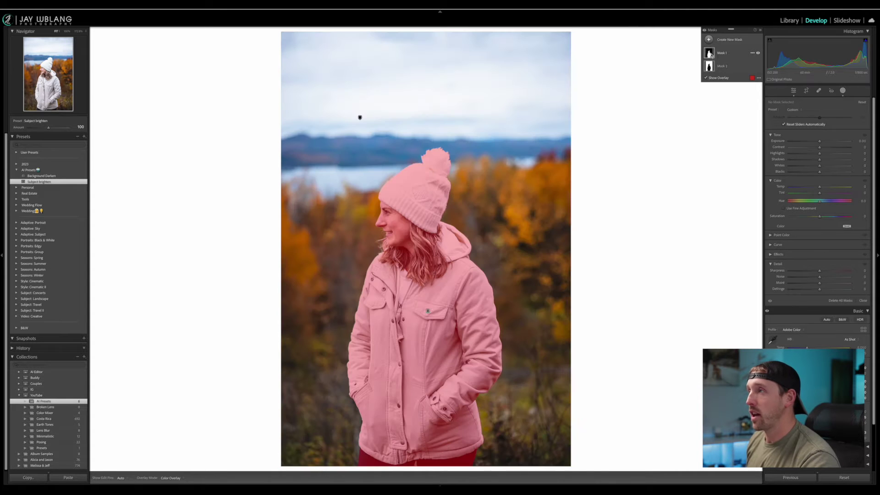
pyautogui.click(725, 53)
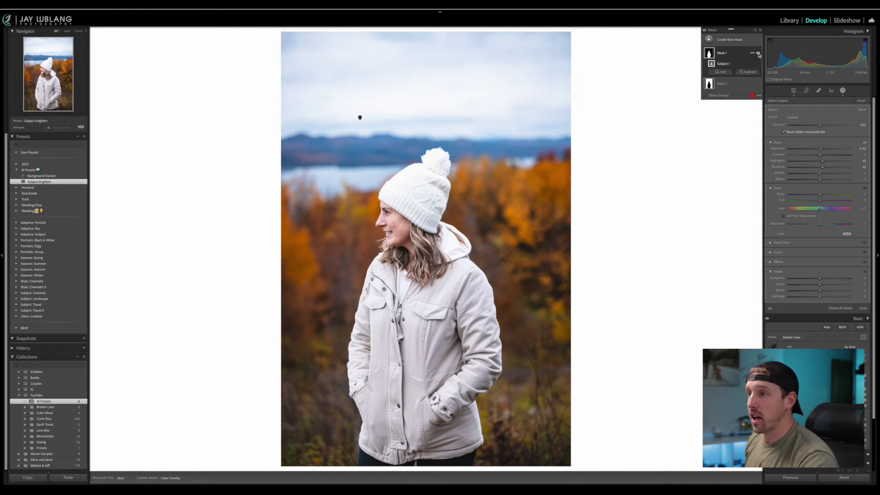
pyautogui.click(758, 54)
pyautogui.click(758, 54)
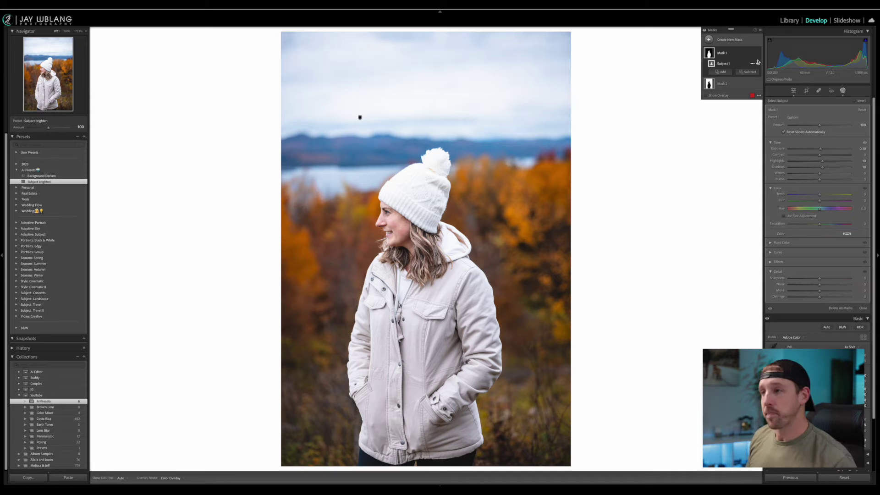
# Toggle the background mask's effect on and off, then switch all mask effects off
pyautogui.click(733, 84)
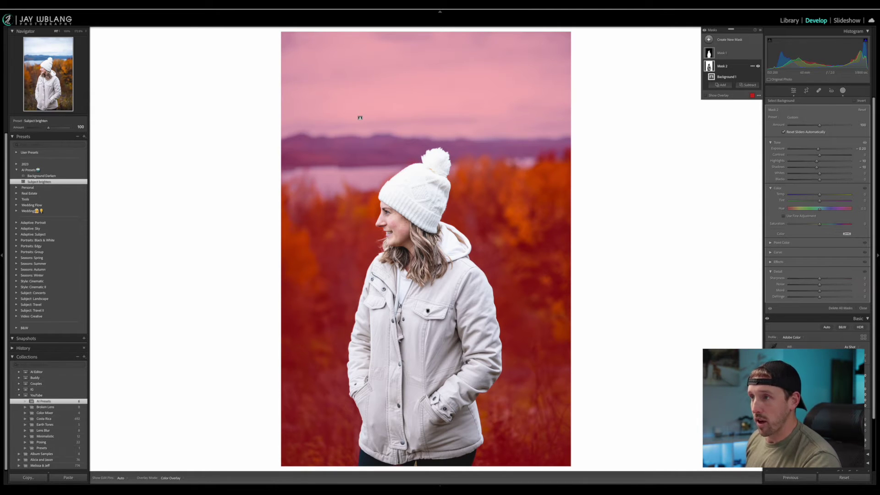
pyautogui.click(757, 66)
pyautogui.click(758, 66)
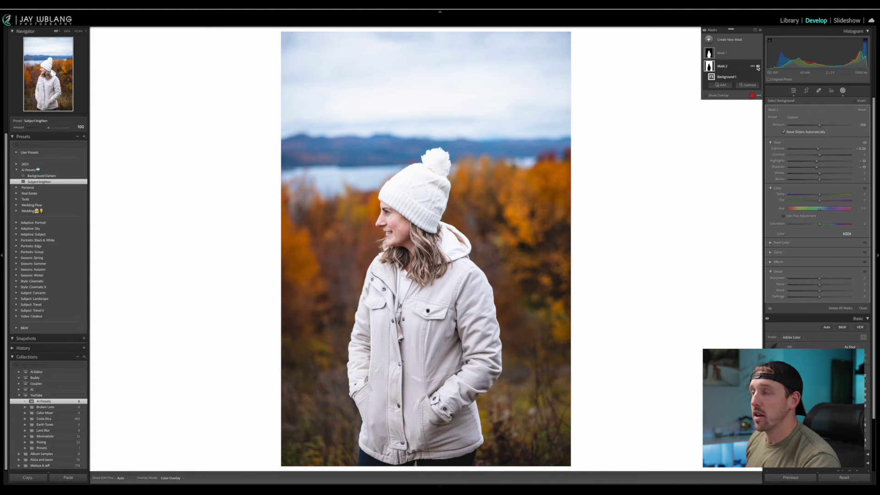
pyautogui.click(757, 66)
pyautogui.click(757, 67)
pyautogui.click(722, 68)
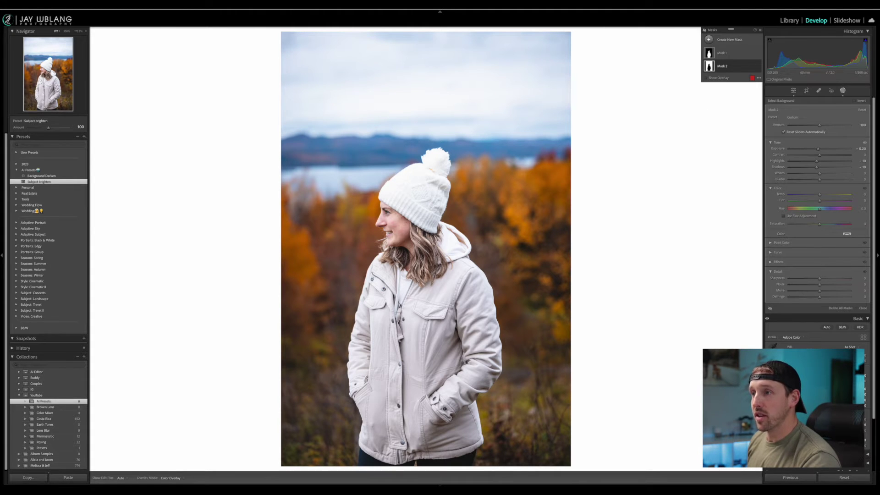
pyautogui.click(704, 31)
pyautogui.click(704, 31)
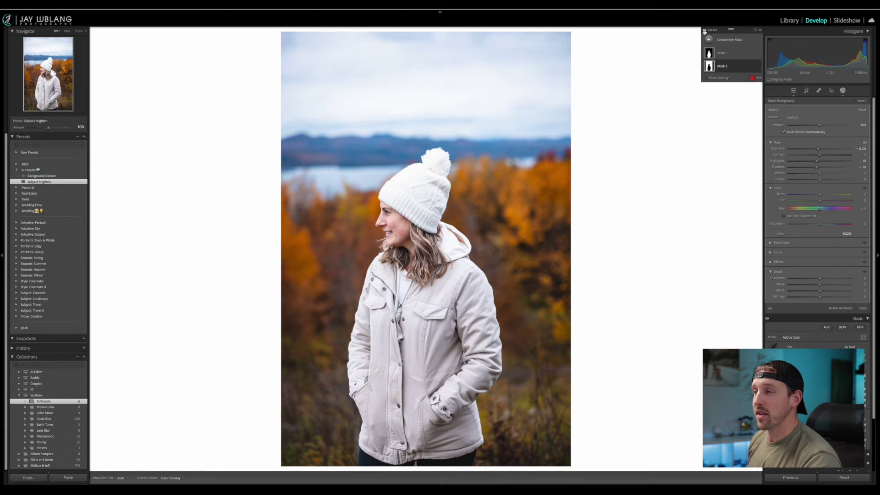
pyautogui.click(705, 31)
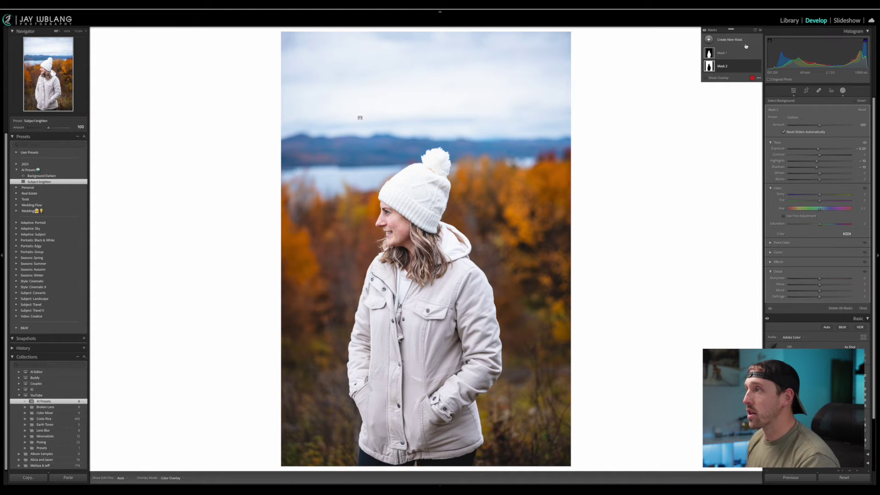
# Create a Select People mask for Person 1 limited to Facial Skin as Mask 3
pyautogui.click(709, 40)
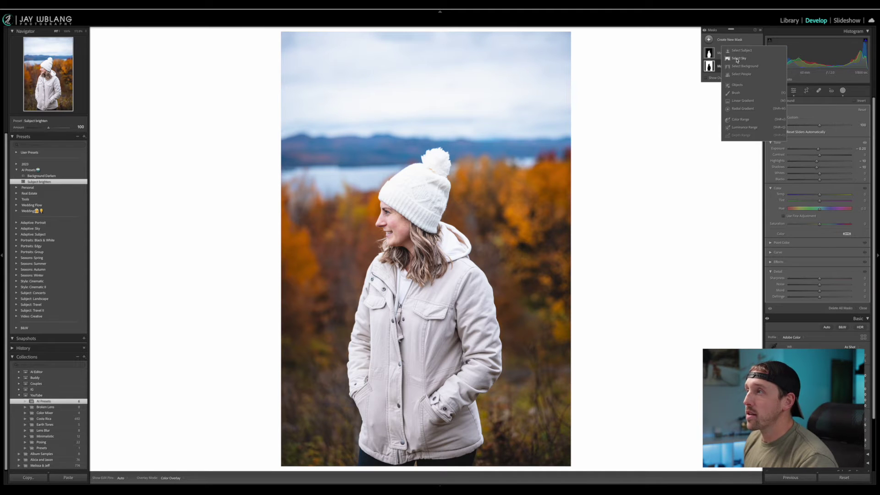
pyautogui.click(741, 74)
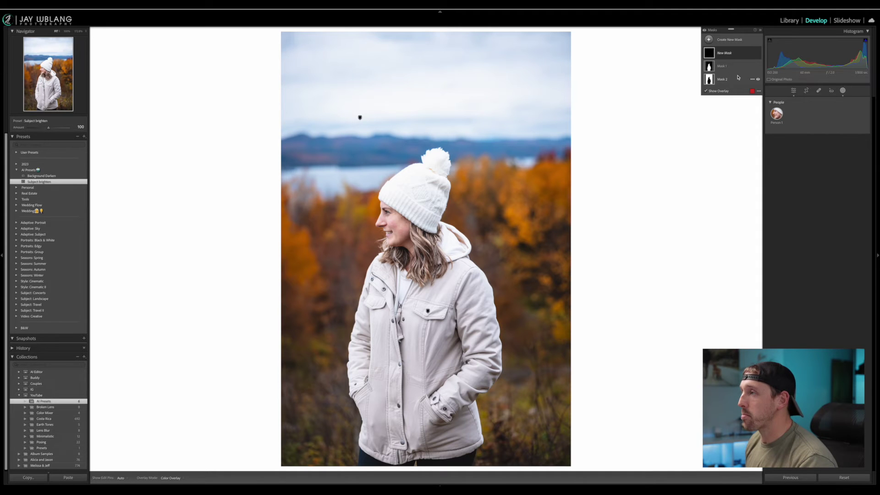
pyautogui.click(776, 114)
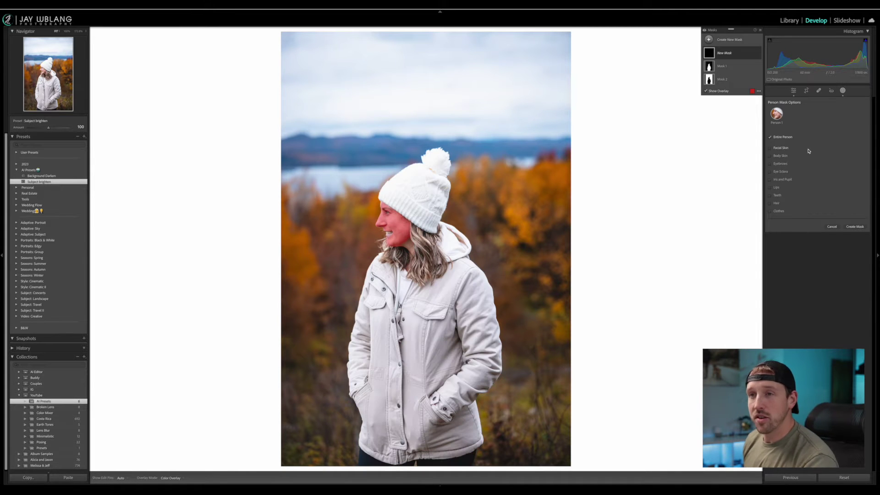
pyautogui.click(780, 149)
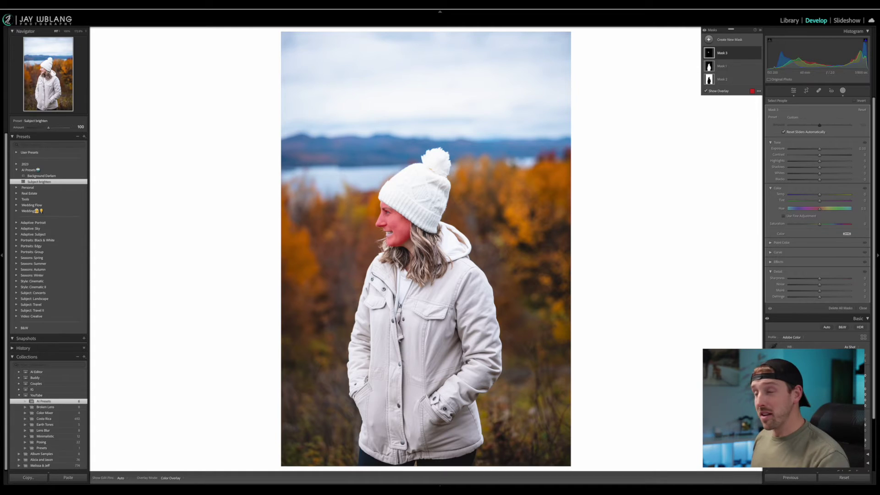
pyautogui.click(771, 262)
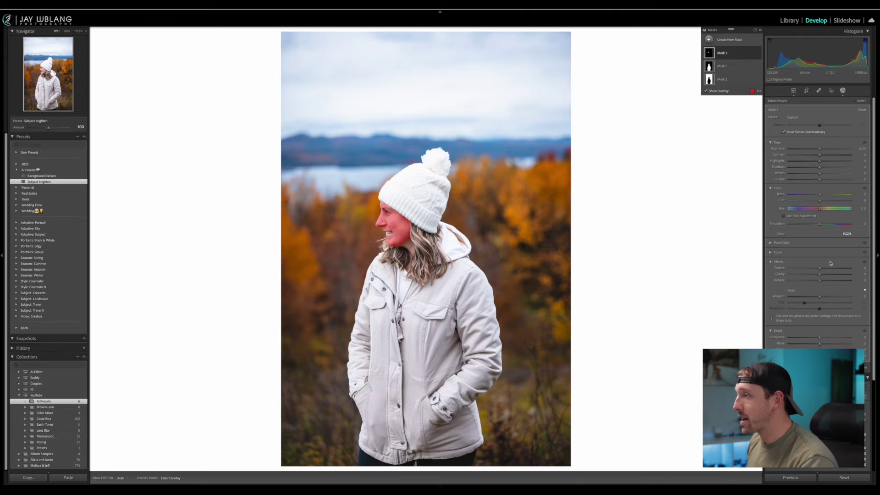
# Set the facial-skin mask's Texture to -30 and Clarity to -8, and raise its Noise reduction
pyautogui.click(861, 267)
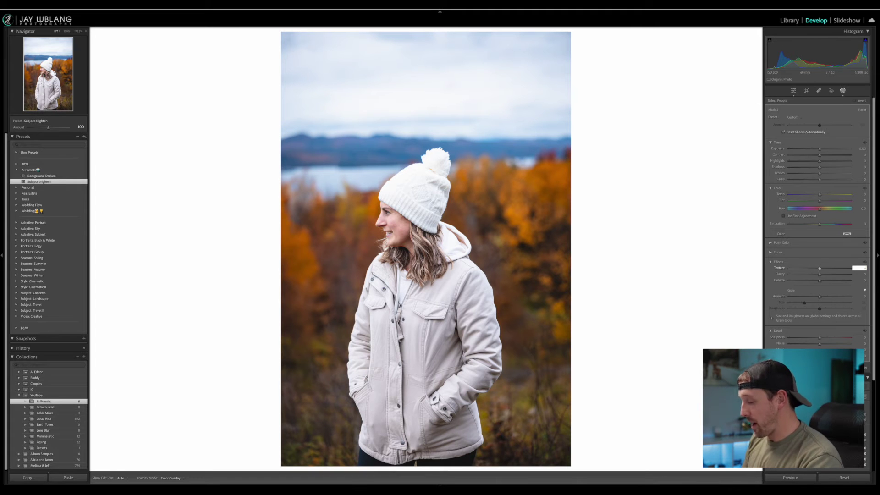
pyautogui.write('-30')
pyautogui.press('Return')
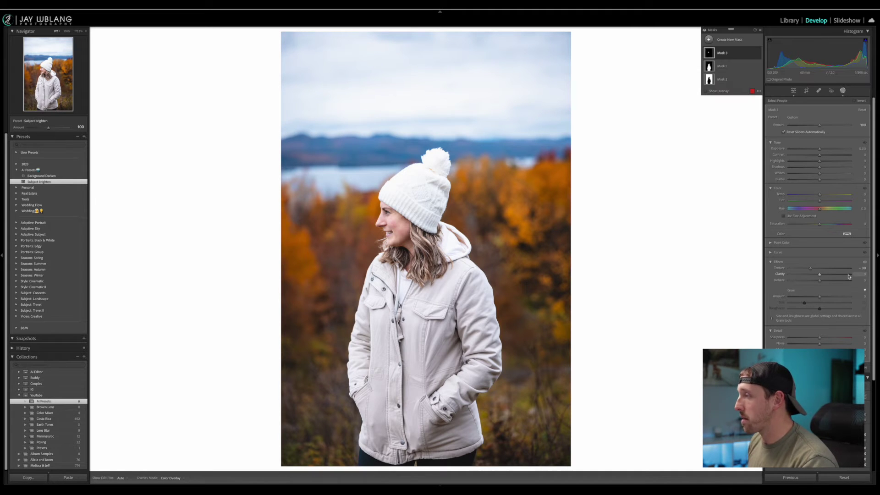
pyautogui.moveTo(819, 275); pyautogui.dragTo(818, 281)
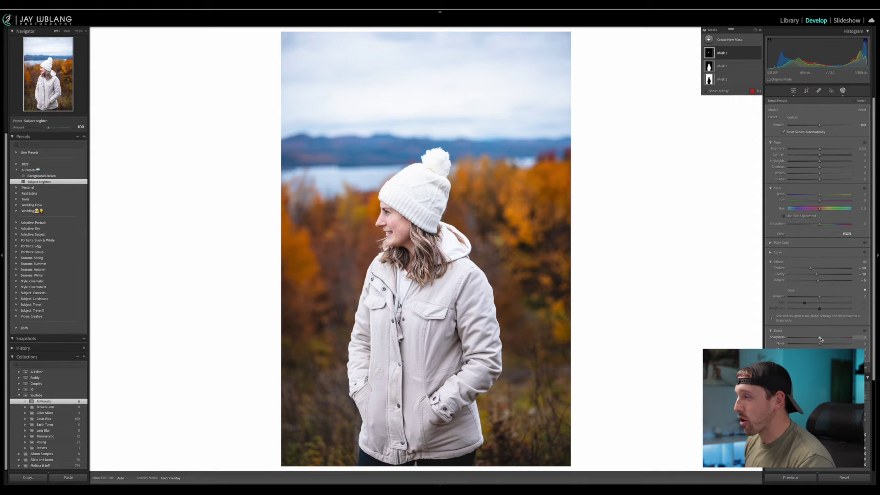
pyautogui.moveTo(820, 338); pyautogui.dragTo(818, 340)
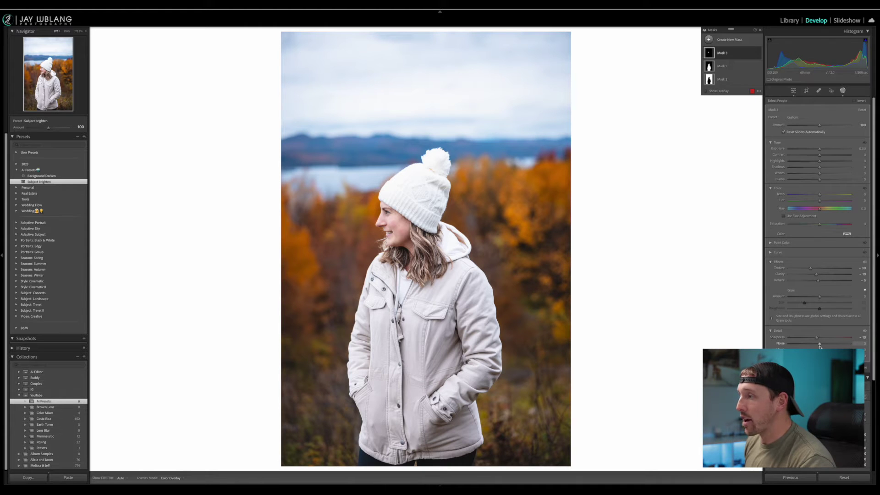
pyautogui.moveTo(820, 345); pyautogui.dragTo(828, 344)
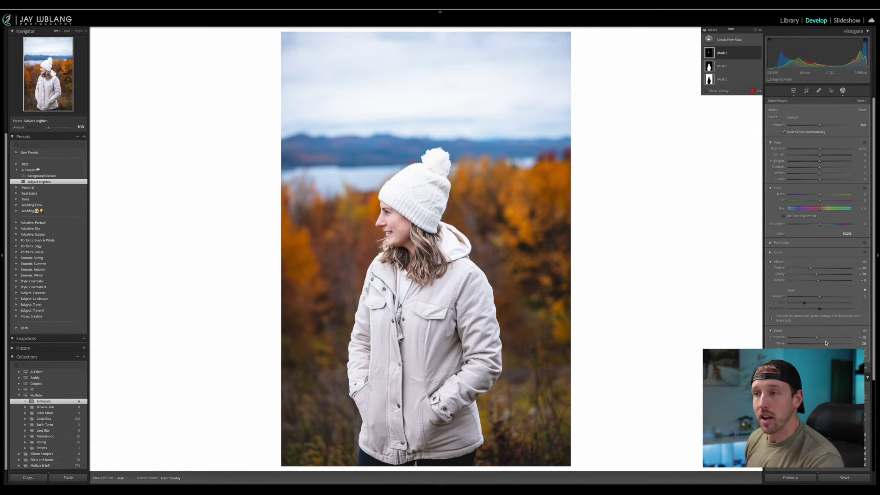
# Zoom to 100% on the woman's face and toggle Mask 3 off and on twice
pyautogui.click(398, 219)
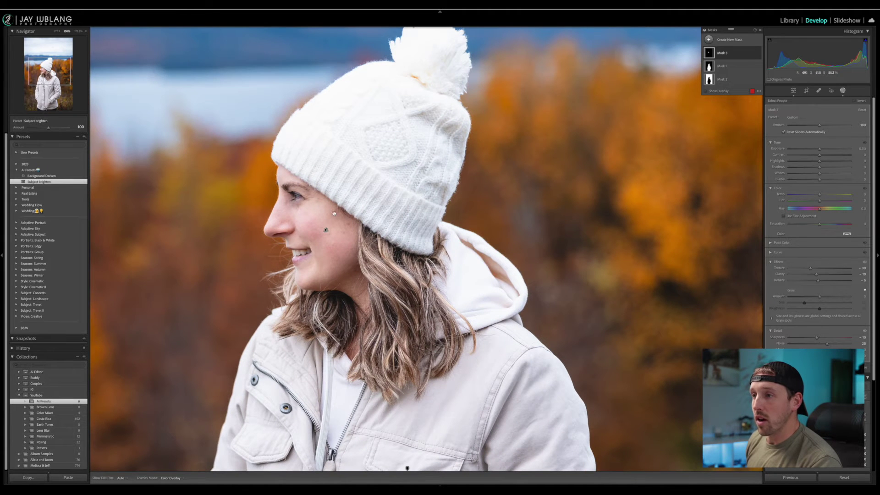
pyautogui.moveTo(335, 215); pyautogui.dragTo(463, 230)
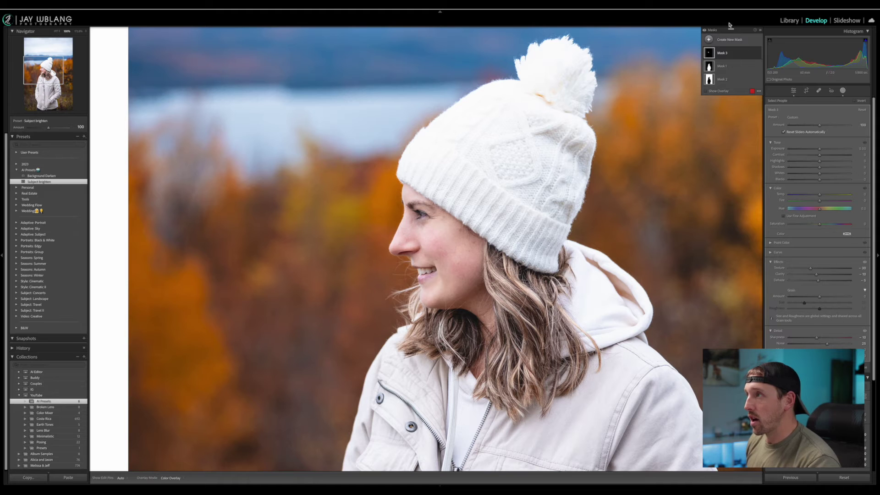
pyautogui.click(758, 55)
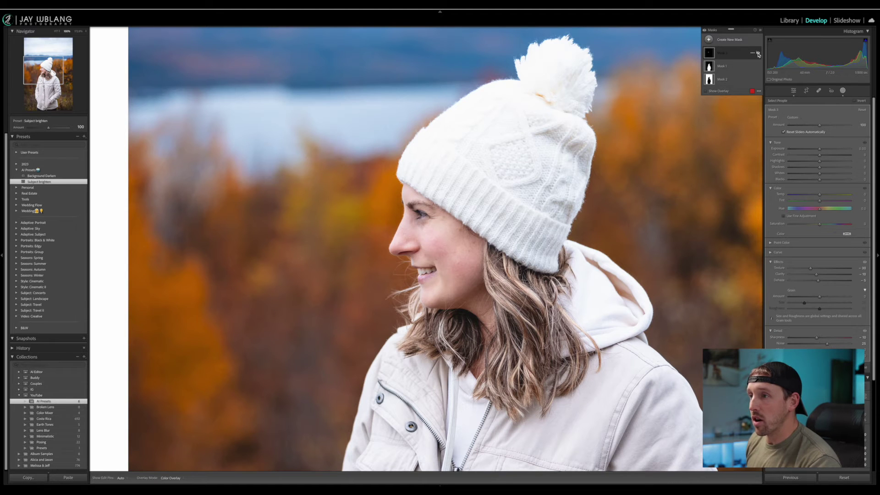
pyautogui.click(758, 54)
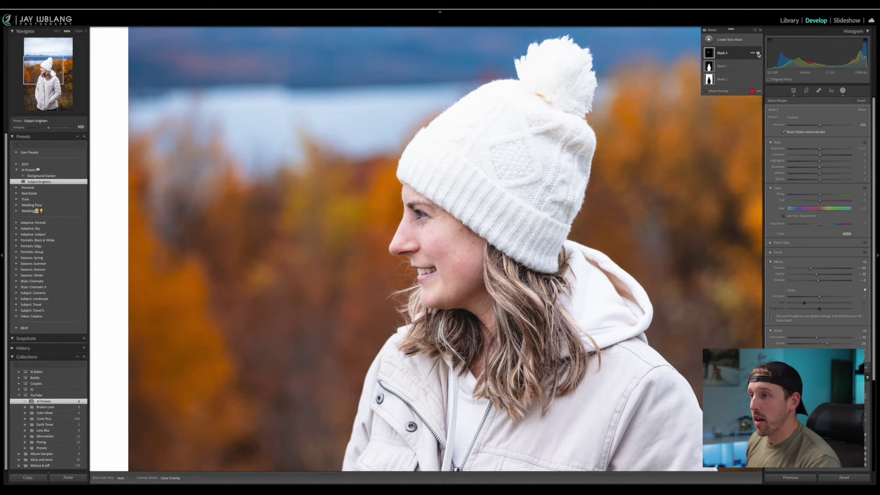
pyautogui.click(758, 54)
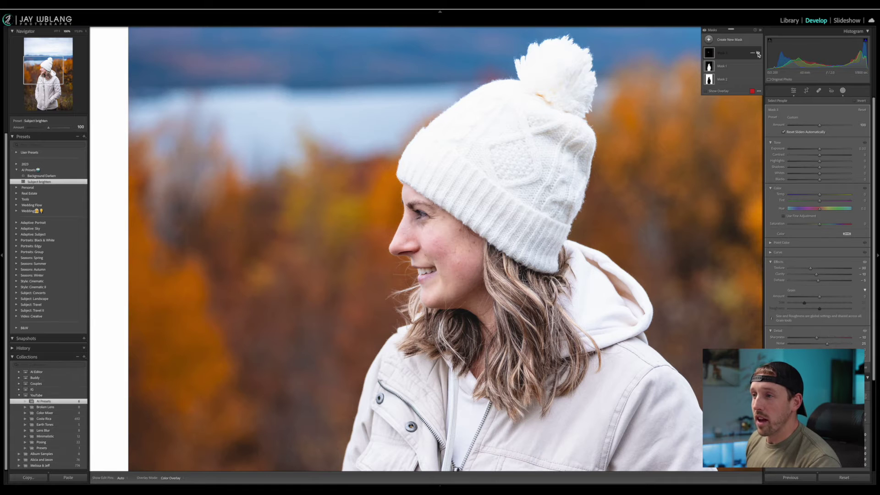
pyautogui.click(758, 54)
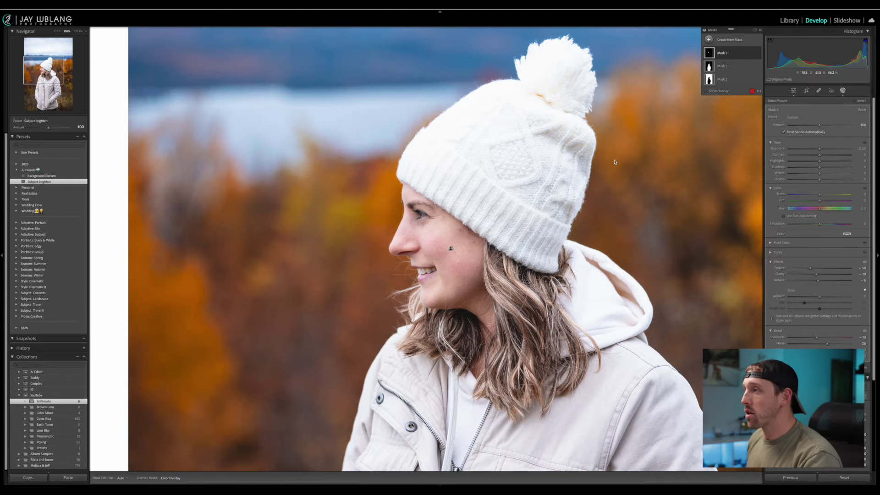
# Test a lower mask Amount, reset it to 100, and start a new develop preset
pyautogui.click(820, 125)
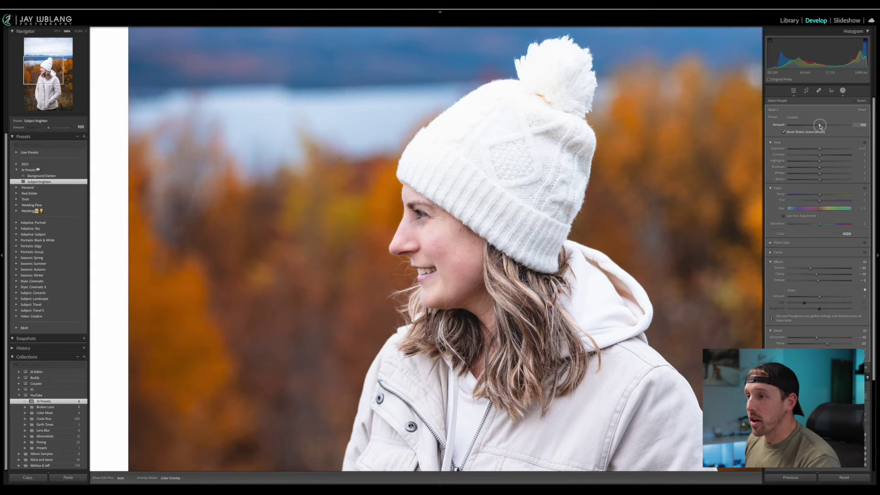
pyautogui.moveTo(820, 125); pyautogui.dragTo(854, 125)
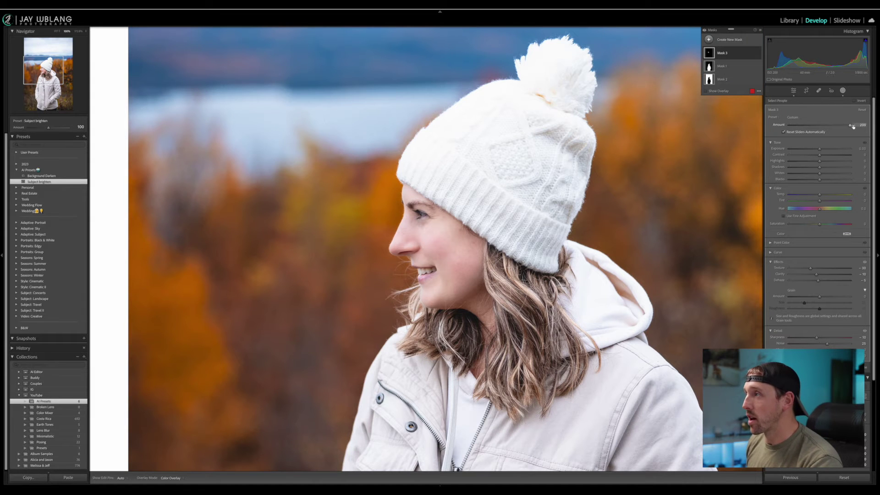
pyautogui.click(850, 127)
pyautogui.doubleClick(850, 127)
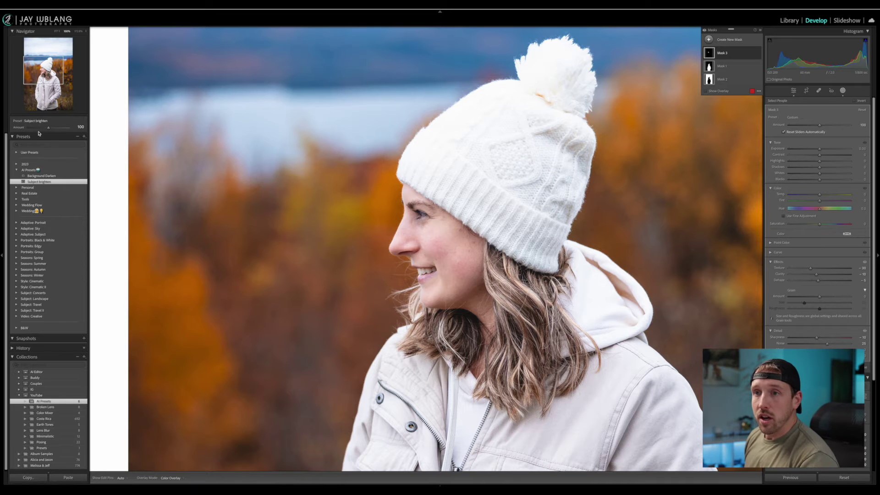
pyautogui.click(84, 138)
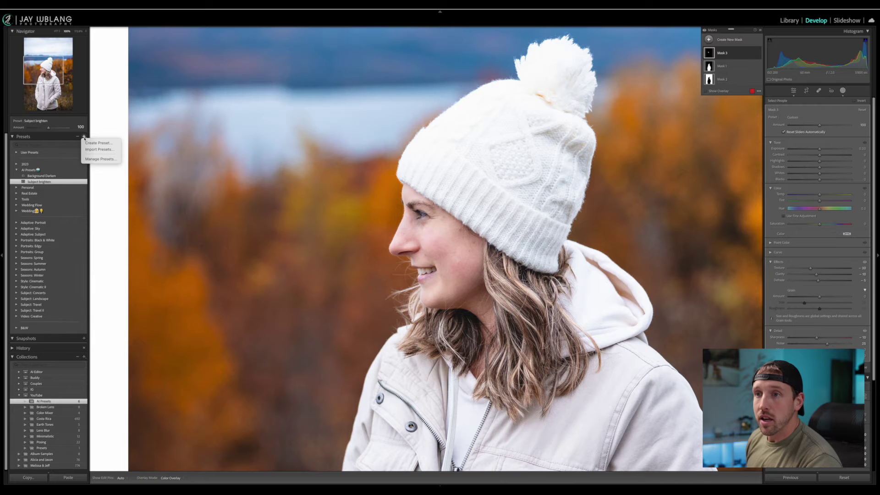
pyautogui.click(96, 144)
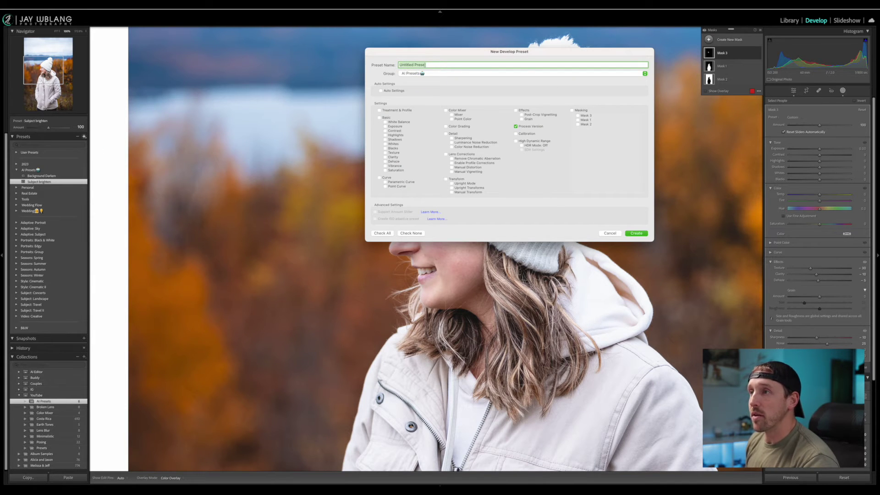
# Name the preset 'Skin Softening', include Mask 3, and create it in AI Presets
pyautogui.write('Sk')
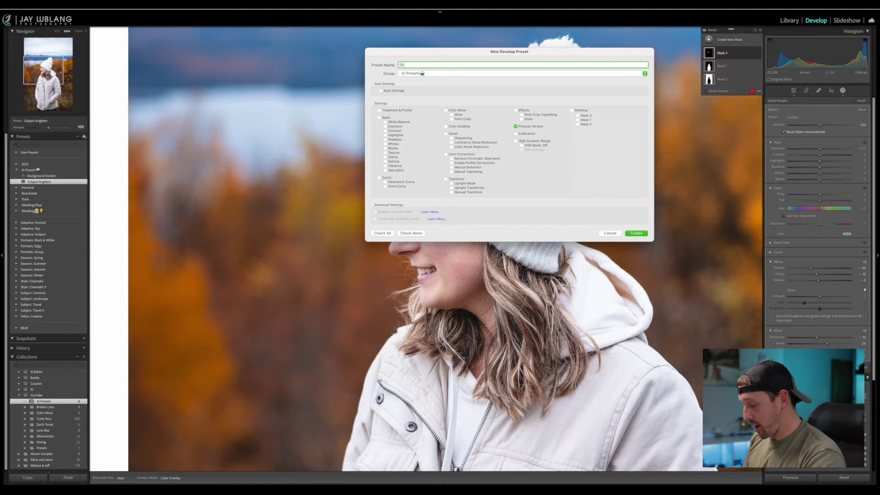
pyautogui.write('in Softening')
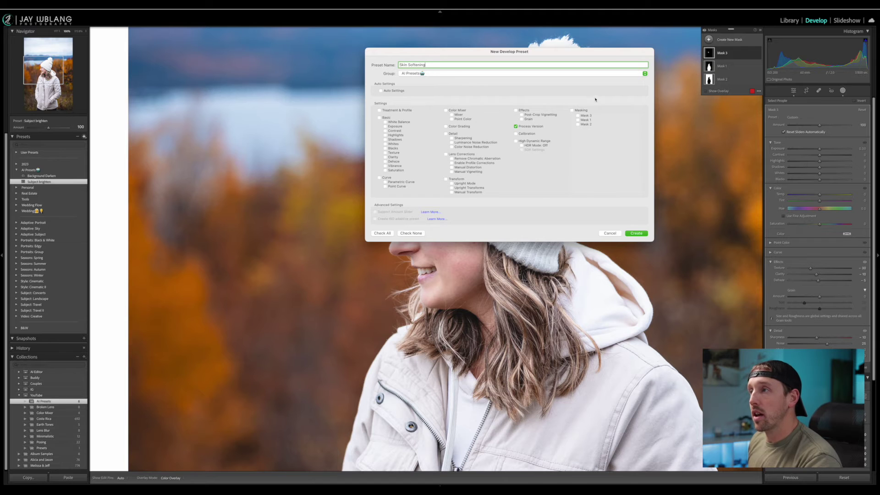
pyautogui.click(577, 115)
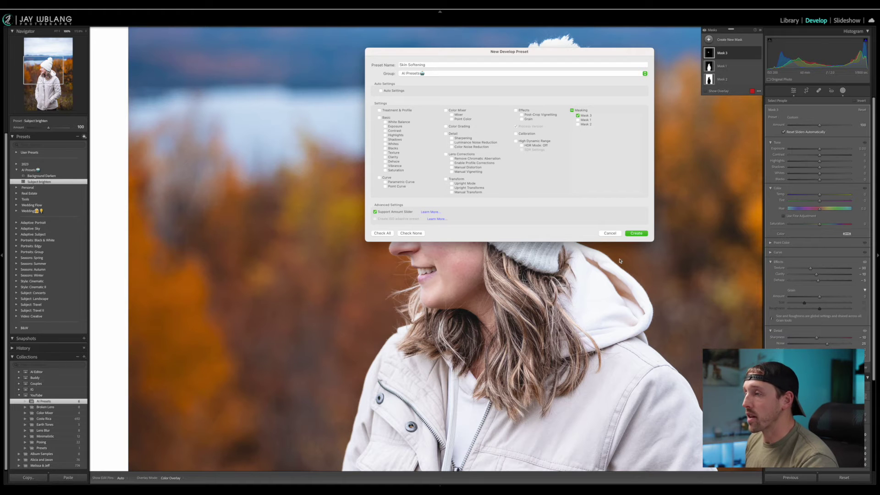
pyautogui.click(636, 234)
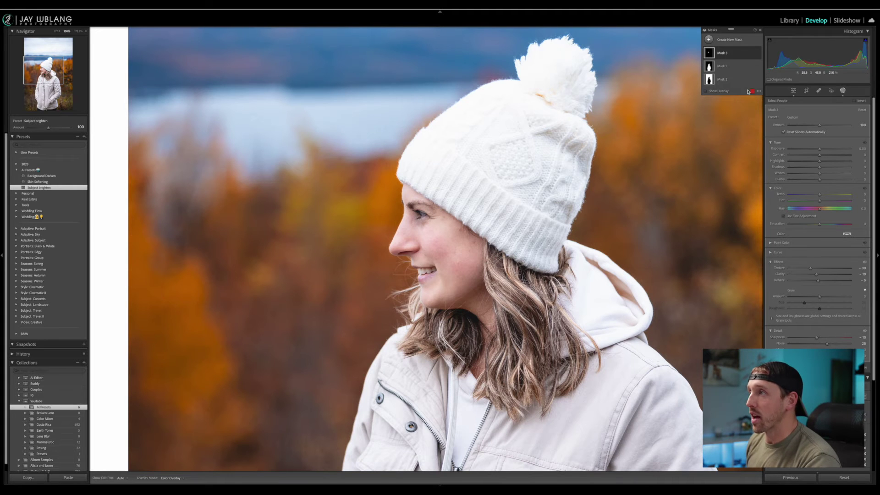
# Delete Mask 3, then restore the facial-skin mask by applying the Skin Softening preset
pyautogui.click(751, 53)
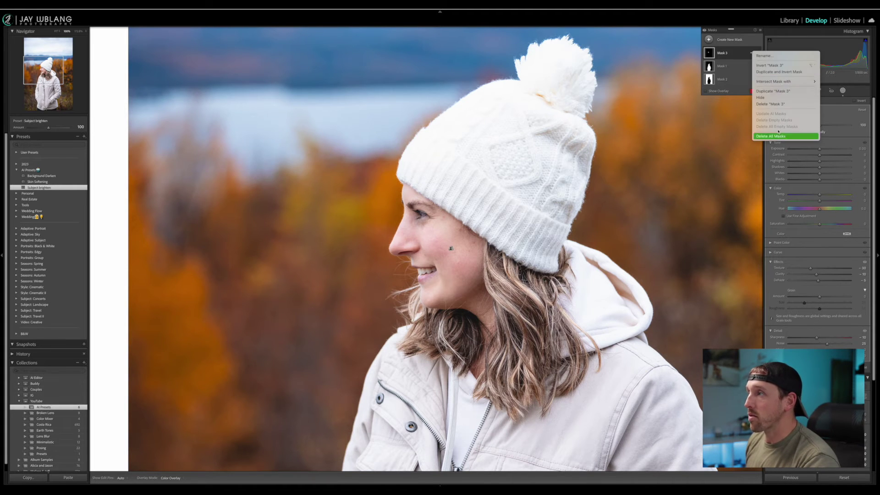
pyautogui.click(770, 104)
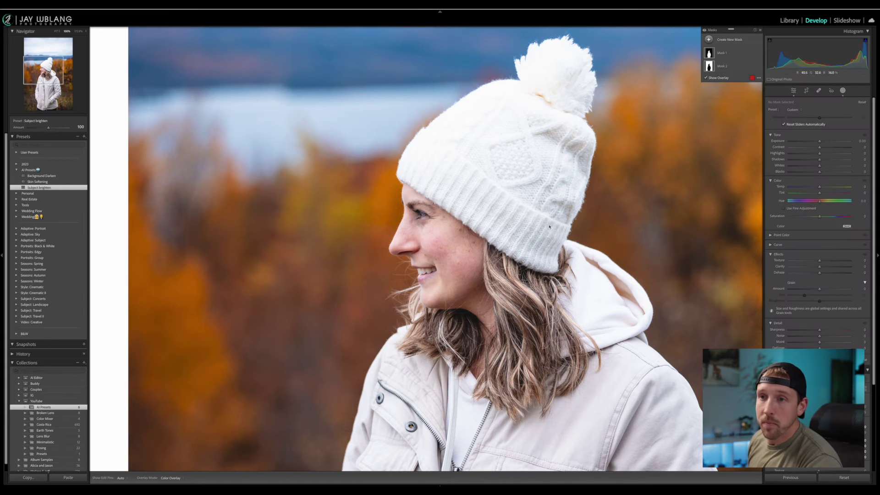
pyautogui.click(55, 182)
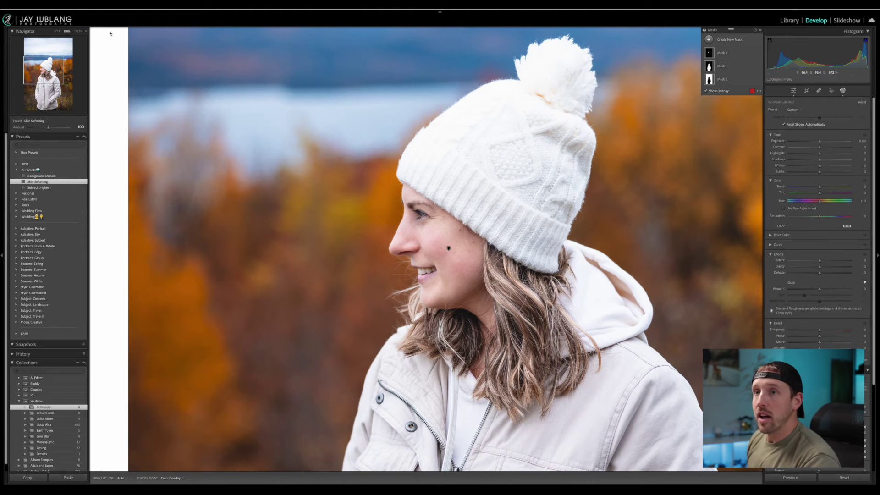
# Fit the whole portrait in view and compare it with its masks off and on twice
pyautogui.click(56, 32)
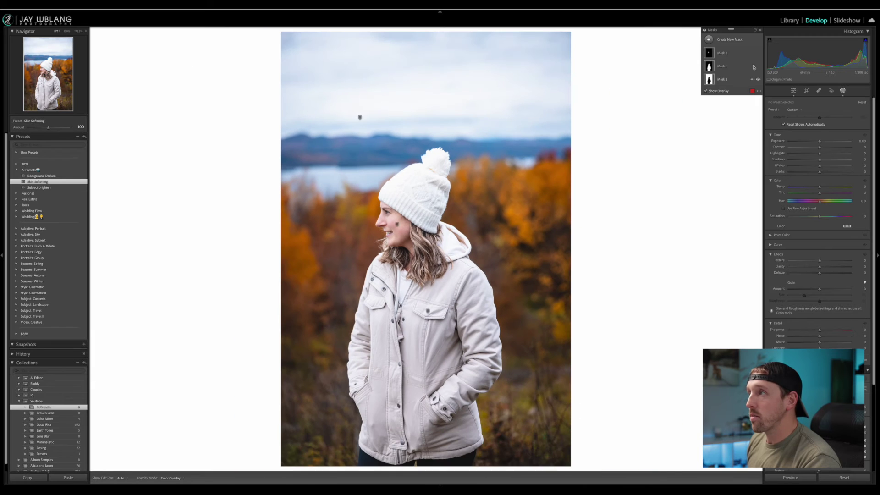
pyautogui.click(705, 30)
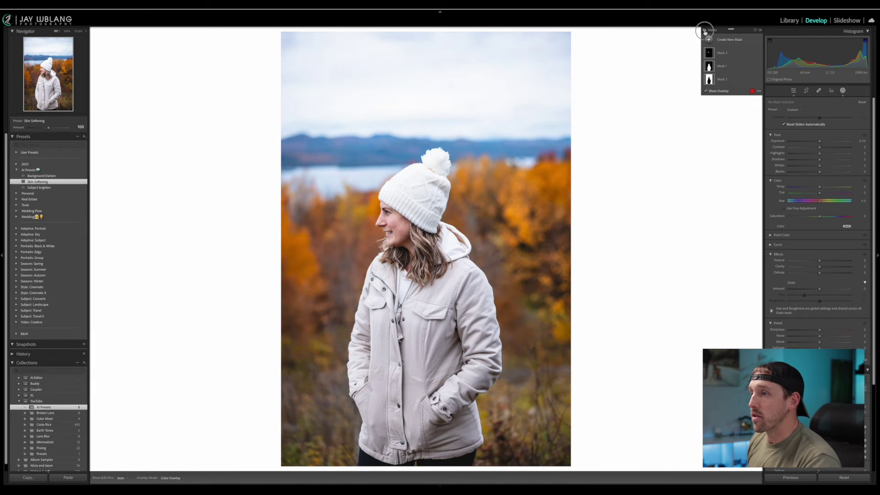
pyautogui.click(705, 30)
pyautogui.click(704, 30)
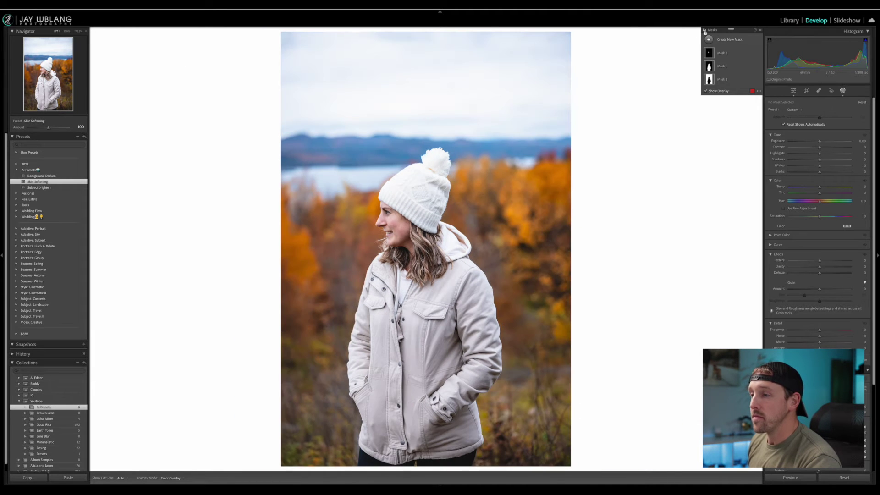
pyautogui.click(705, 30)
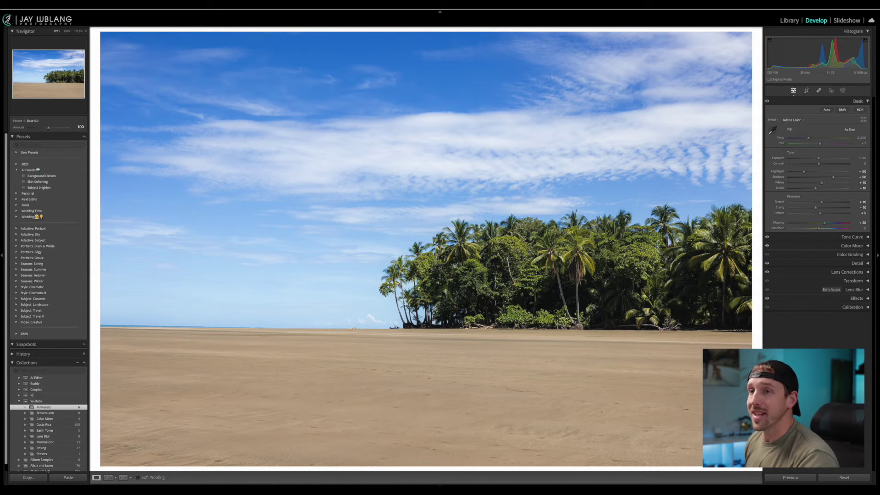
# Add a Select Sky mask (Mask 1) to the beach photo
pyautogui.click(843, 90)
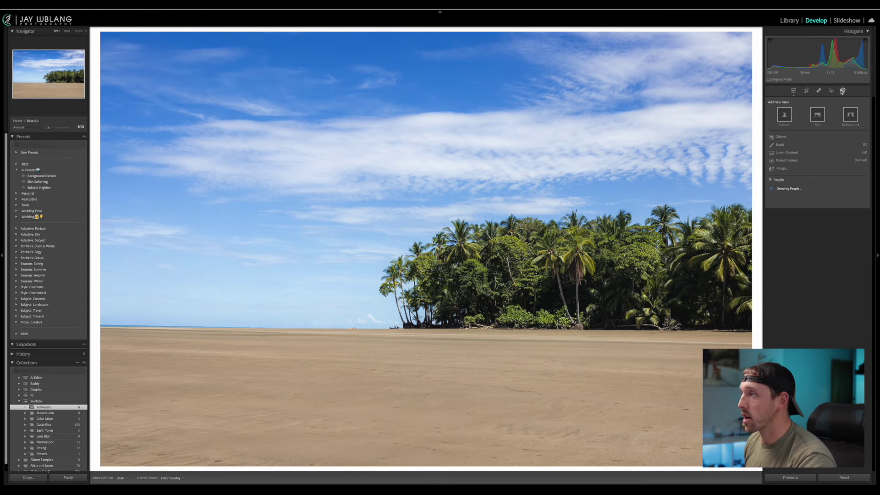
pyautogui.click(817, 114)
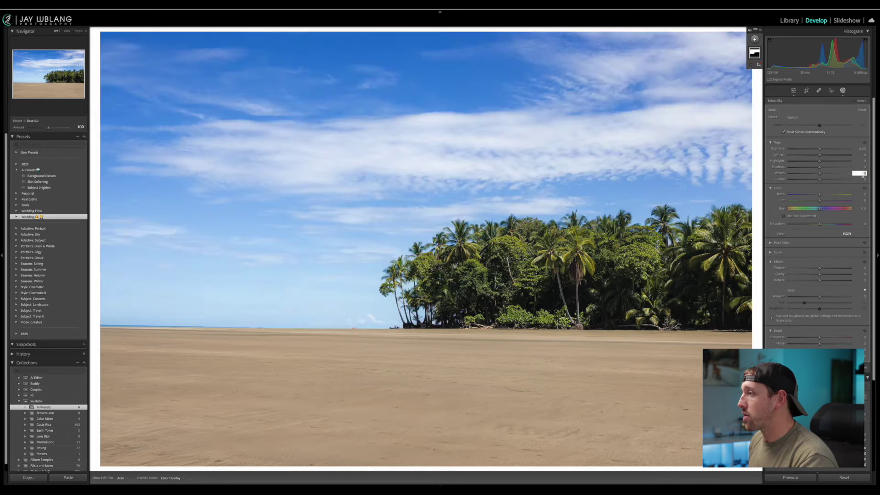
# In the sky mask, raise Whites, set Blacks to -20, boost Saturation and set Clarity to 50
pyautogui.click(861, 173)
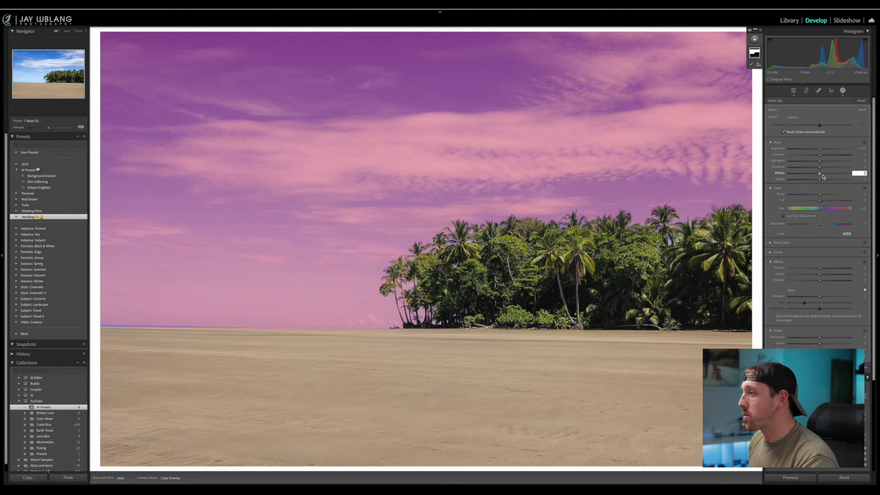
pyautogui.moveTo(820, 173); pyautogui.dragTo(813, 181)
pyautogui.moveTo(819, 224); pyautogui.dragTo(834, 225)
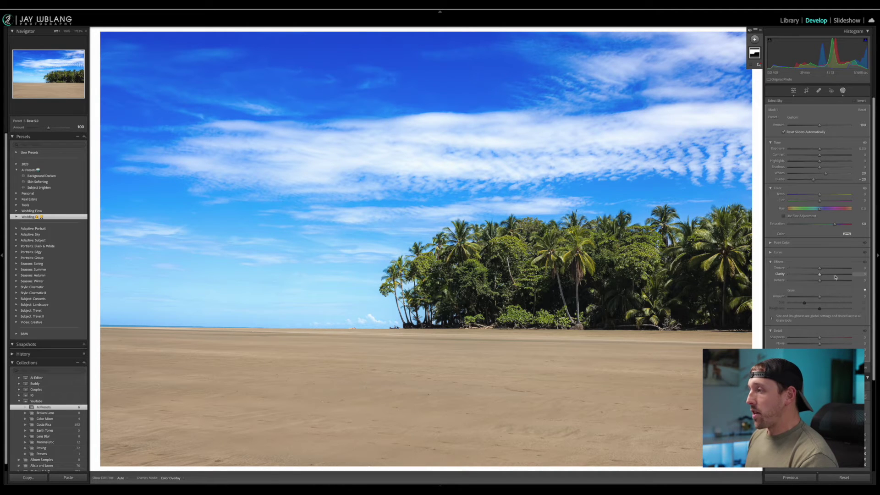
pyautogui.moveTo(836, 277); pyautogui.dragTo(836, 276)
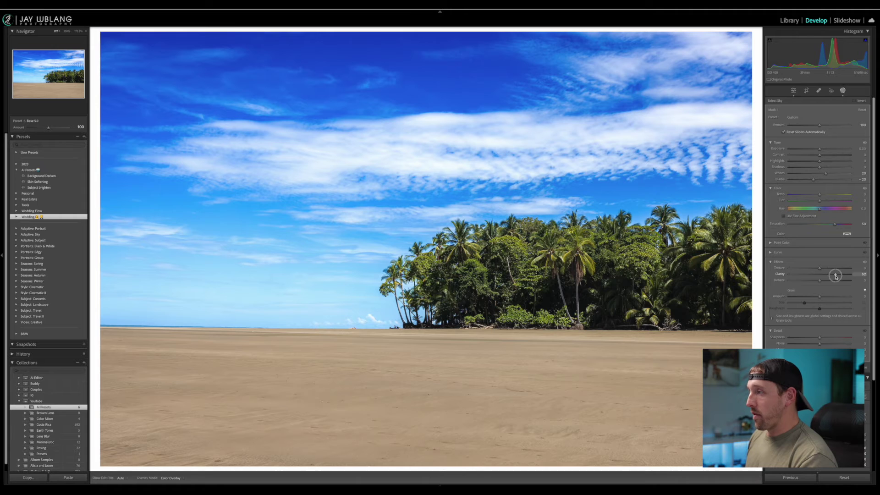
pyautogui.moveTo(835, 275); pyautogui.dragTo(835, 275)
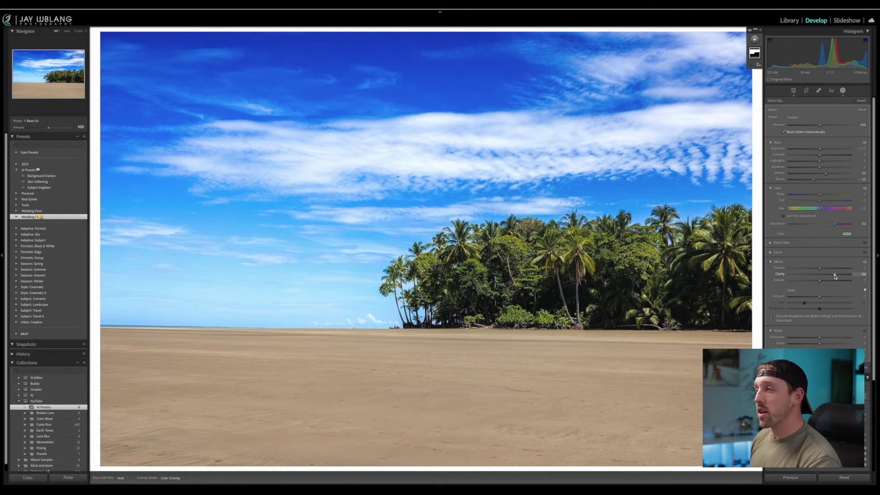
# Save a develop preset named 'Enhance Sky' that includes only the Masking settings
pyautogui.click(84, 137)
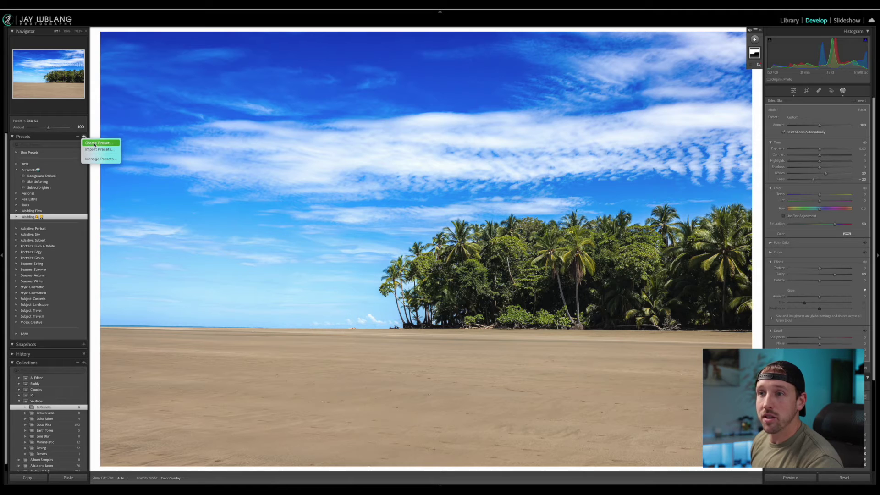
pyautogui.click(94, 142)
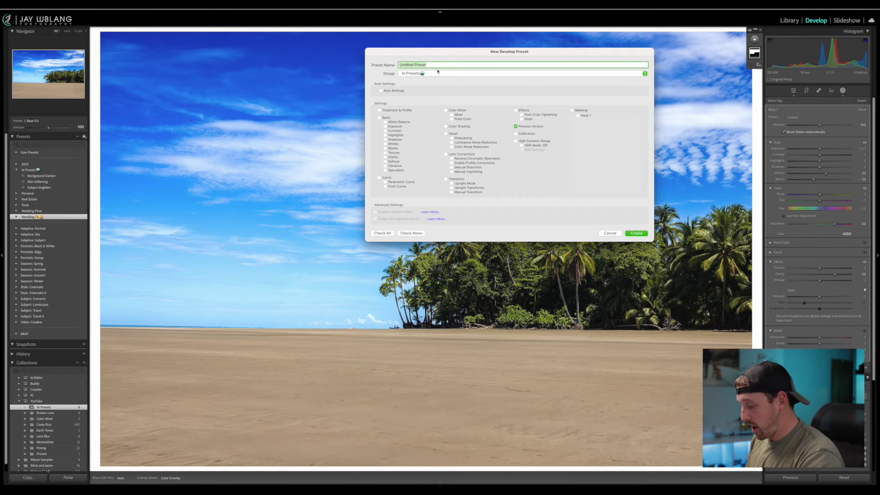
pyautogui.write('Enhance Sky')
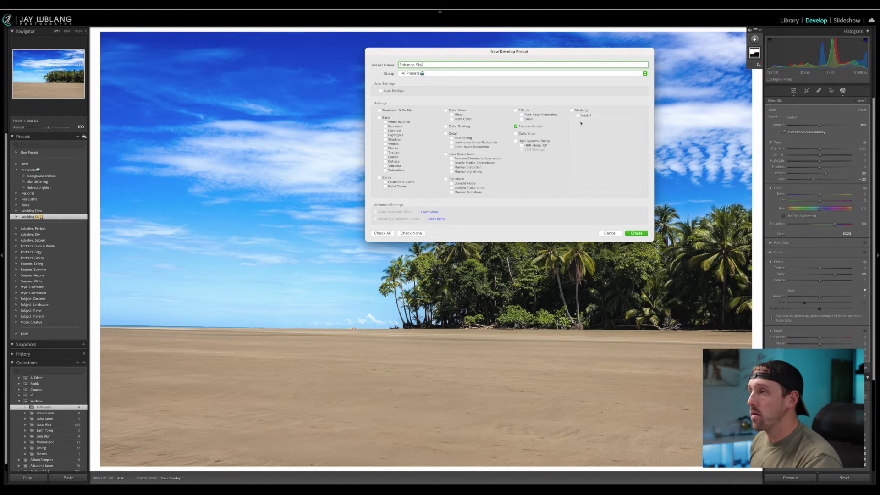
pyautogui.click(571, 110)
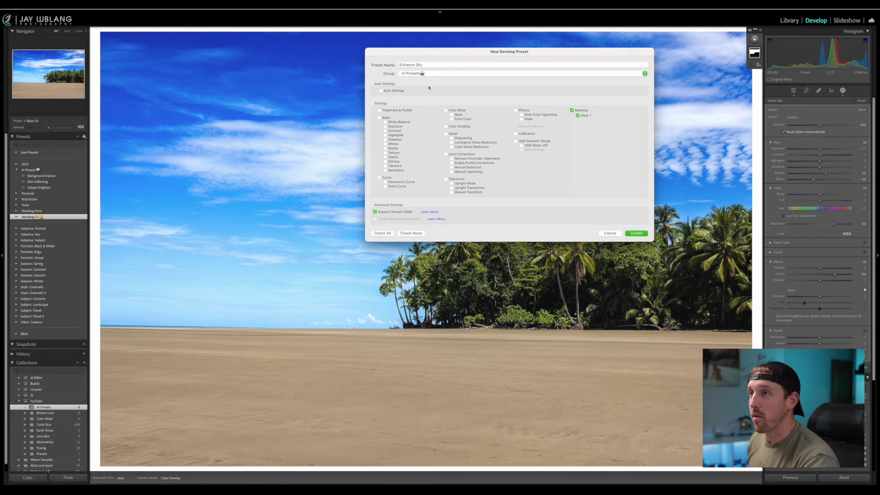
pyautogui.click(636, 234)
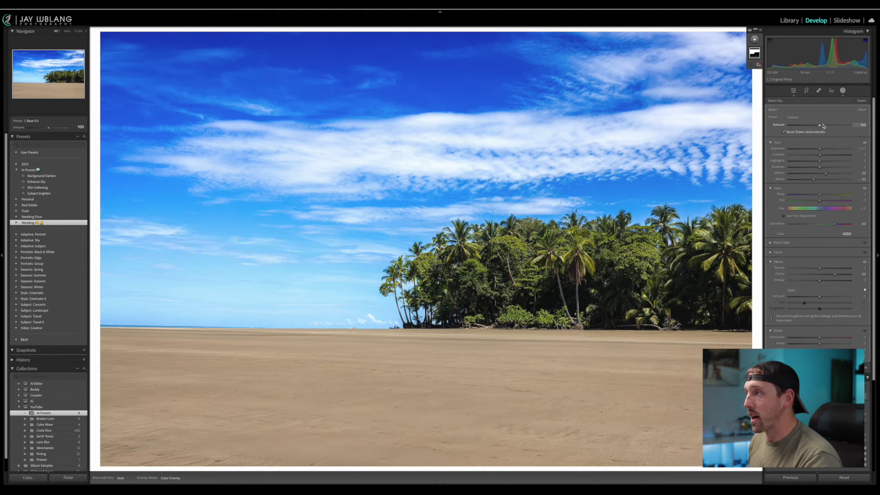
# Lower the sky mask Amount to 66, compare it off and on, then go to the drone sunset
pyautogui.moveTo(819, 126)
pyautogui.mouseDown()
pyautogui.moveTo(804, 127)
pyautogui.moveTo(819, 128)
pyautogui.mouseUp()
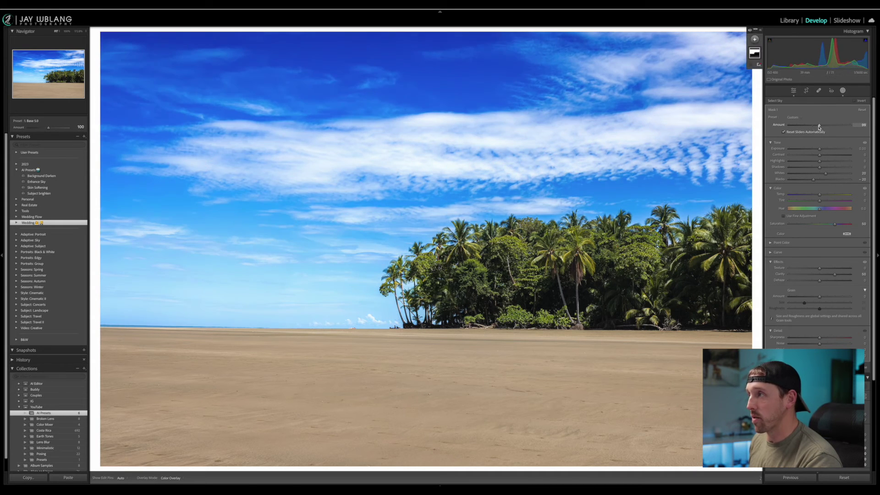
pyautogui.moveTo(820, 128); pyautogui.dragTo(804, 127)
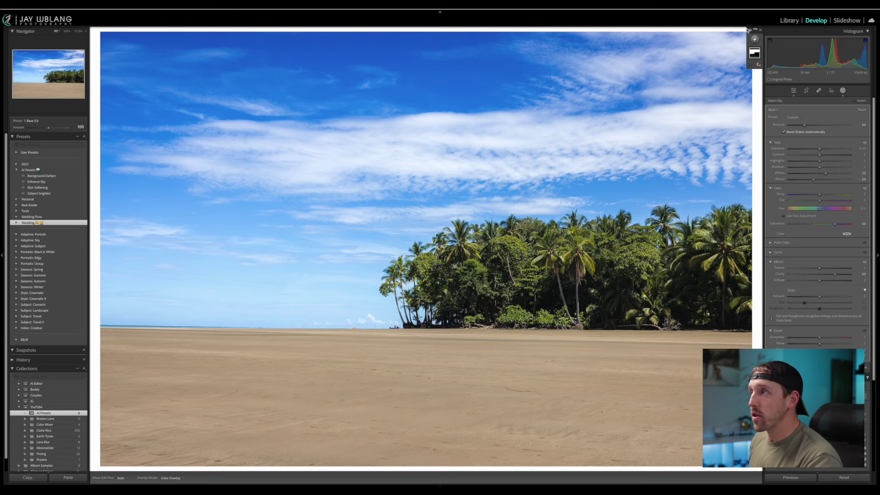
pyautogui.click(750, 30)
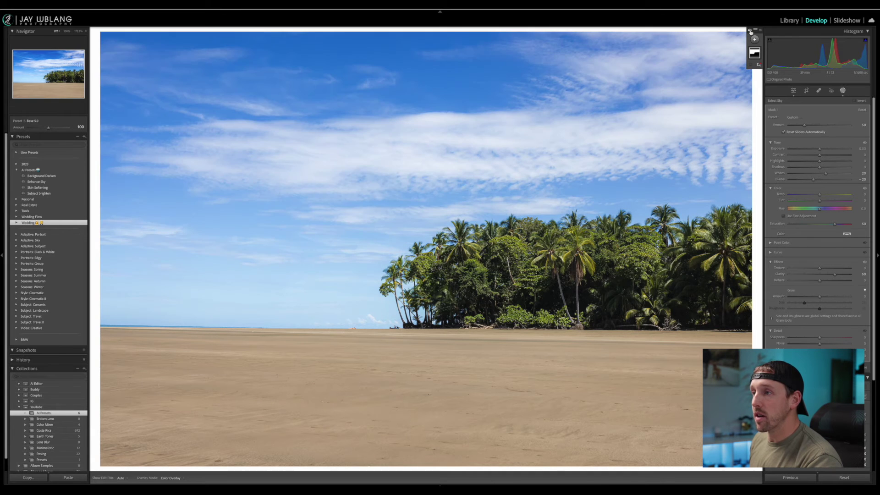
pyautogui.click(751, 31)
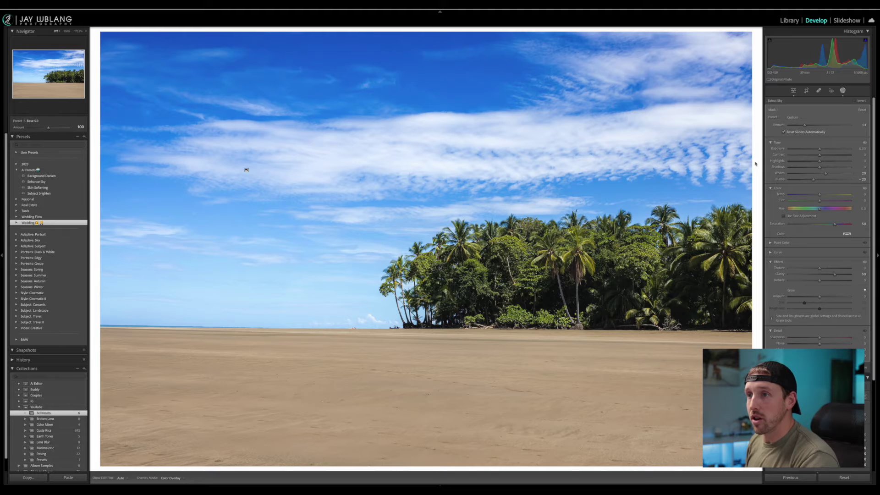
pyautogui.press('Right')
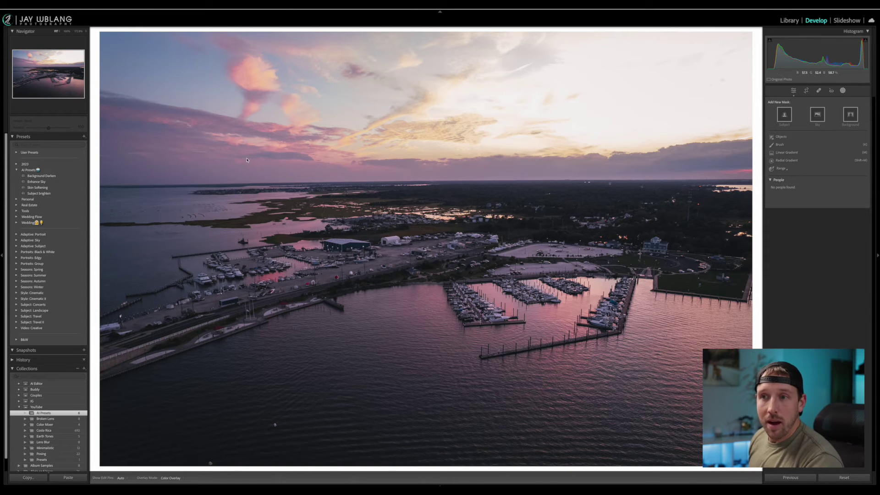
# Apply the Enhance Sky preset to the sunset and reset Mask 1's Amount to 100
pyautogui.click(70, 182)
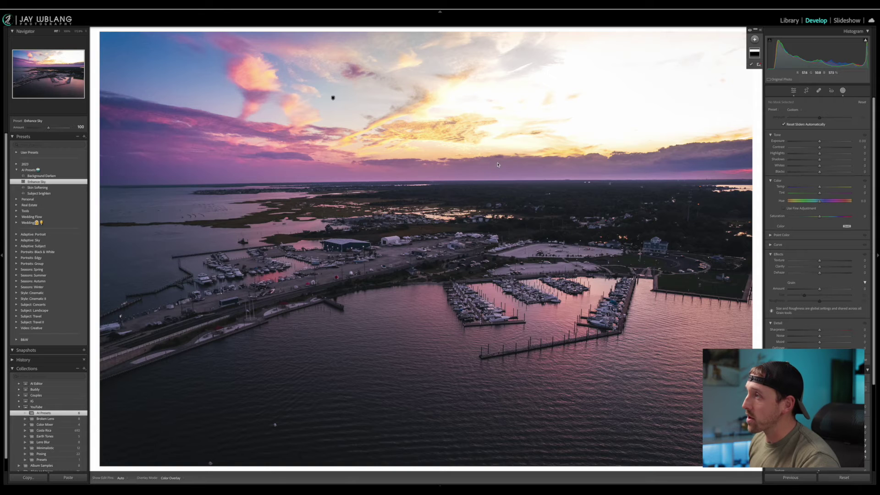
pyautogui.click(754, 53)
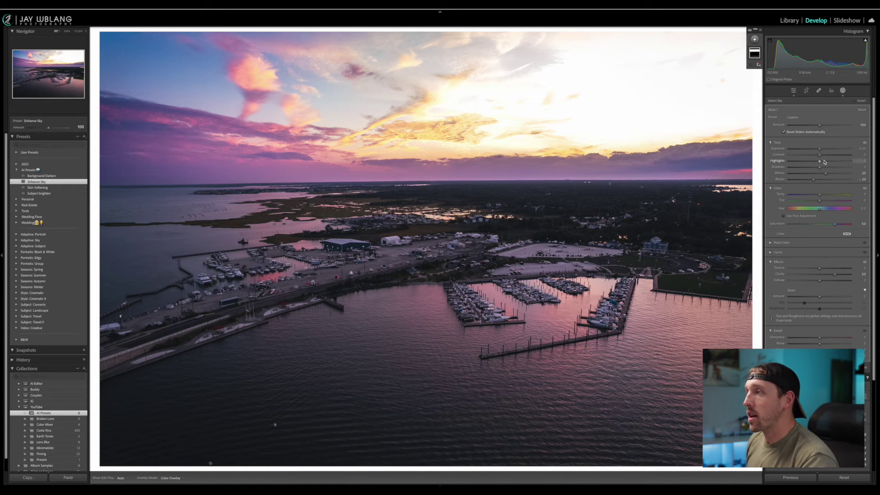
pyautogui.moveTo(820, 126)
pyautogui.mouseDown()
pyautogui.moveTo(848, 125)
pyautogui.moveTo(780, 127)
pyautogui.moveTo(820, 127)
pyautogui.mouseUp()
pyautogui.doubleClick(821, 127)
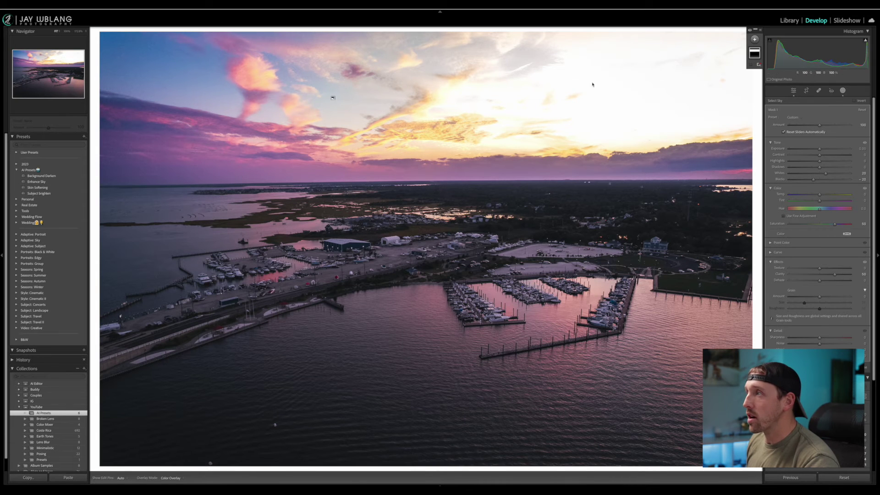
# Pull the sky mask's Highlights down to -100 and compare with the mask off and on
pyautogui.moveTo(865, 41)
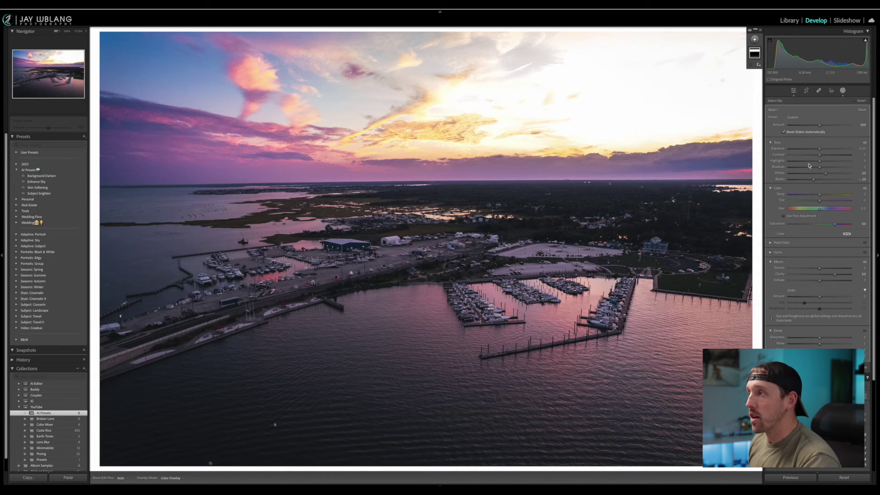
pyautogui.moveTo(806, 163); pyautogui.dragTo(773, 165)
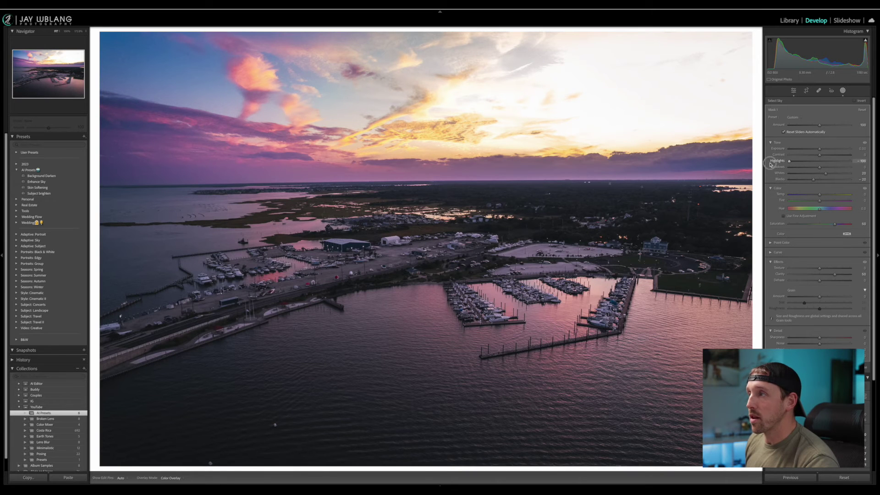
pyautogui.click(750, 31)
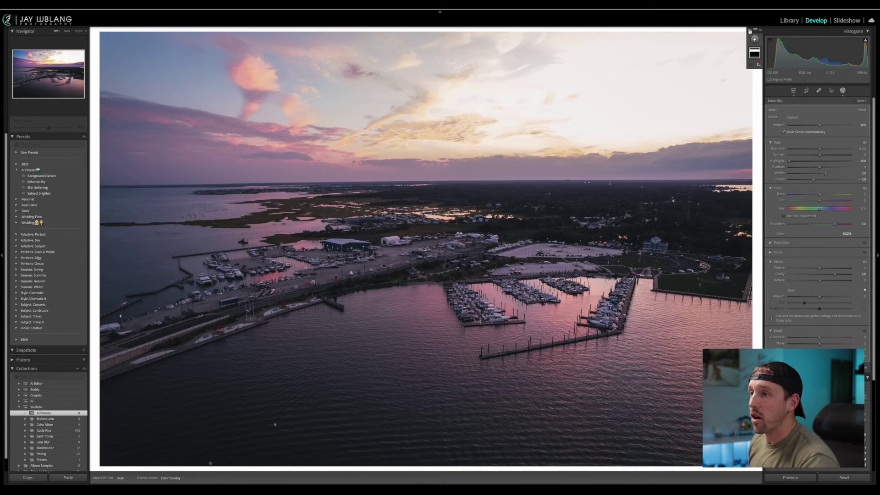
pyautogui.click(750, 30)
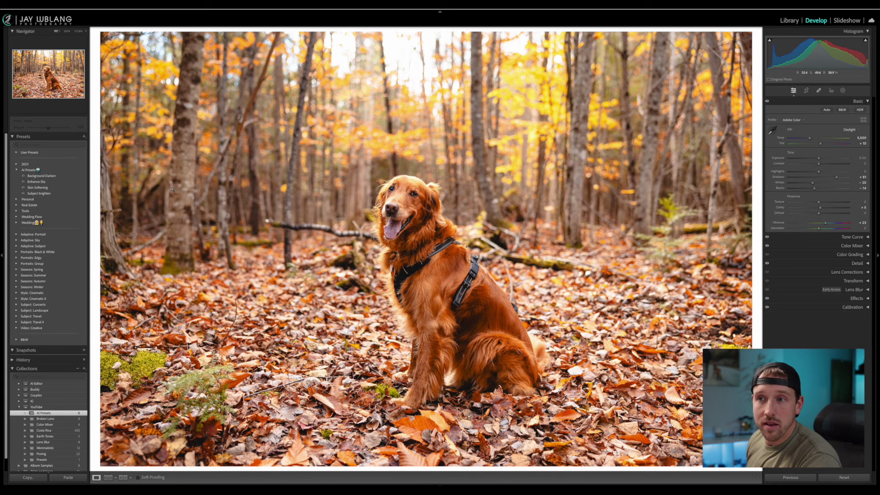
pyautogui.click(41, 176)
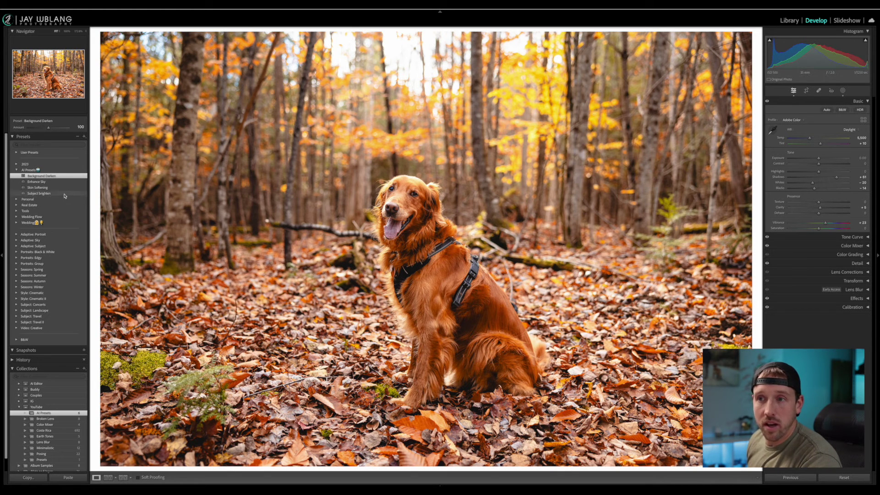
pyautogui.click(39, 194)
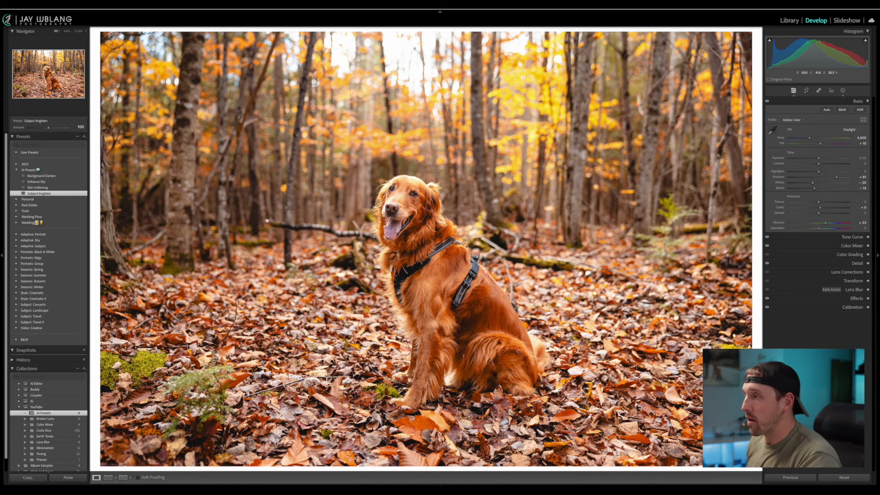
pyautogui.click(842, 90)
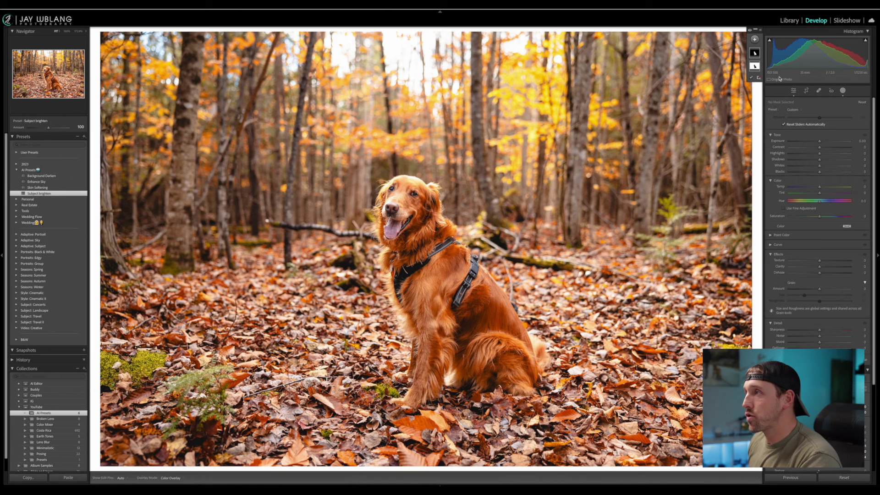
pyautogui.click(750, 31)
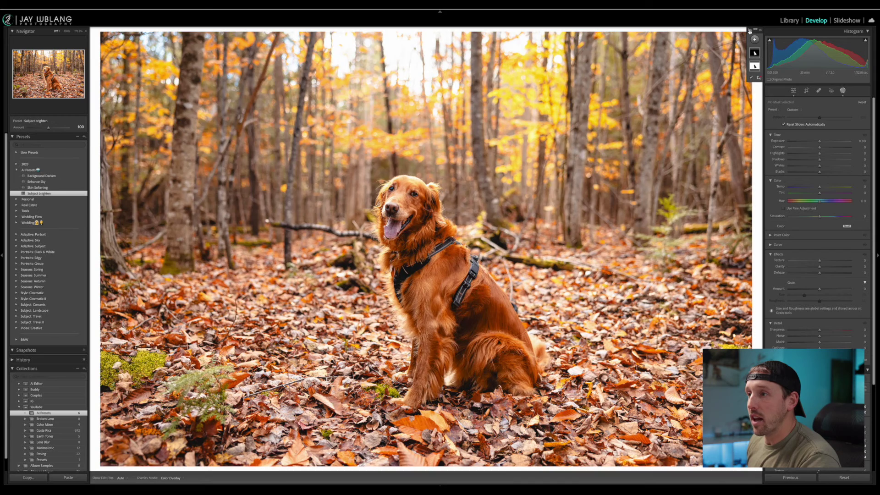
pyautogui.click(750, 30)
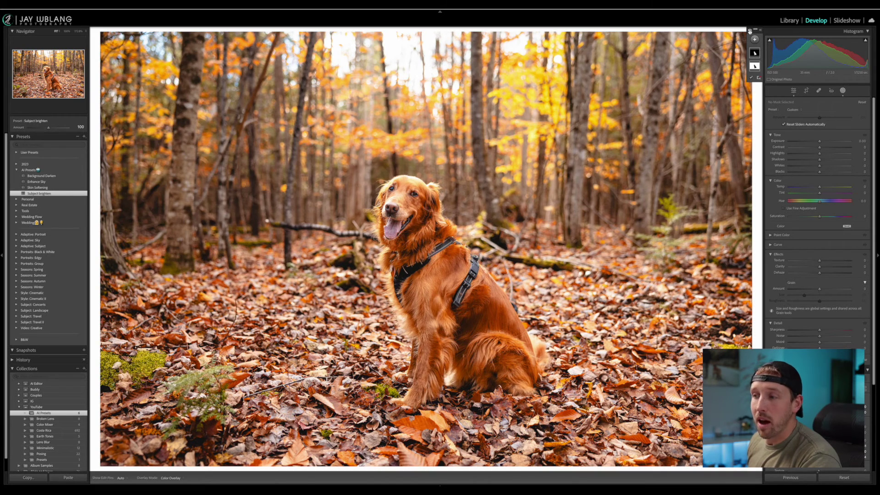
pyautogui.click(750, 30)
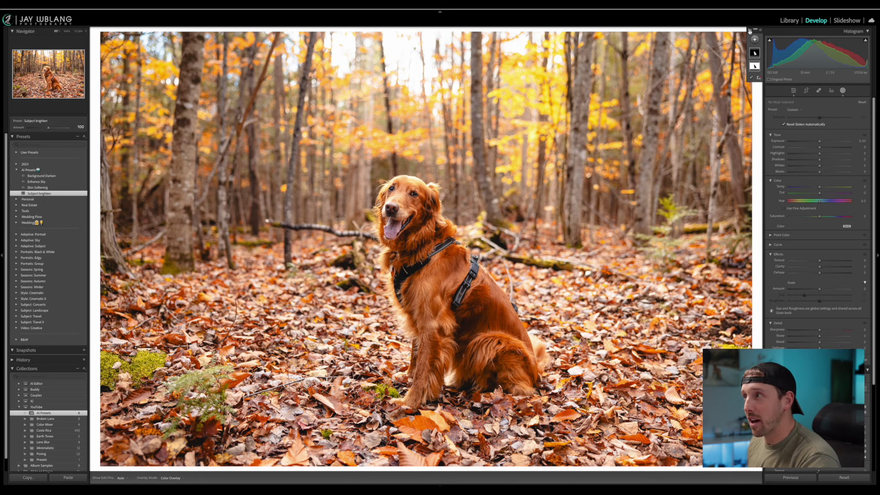
pyautogui.click(750, 30)
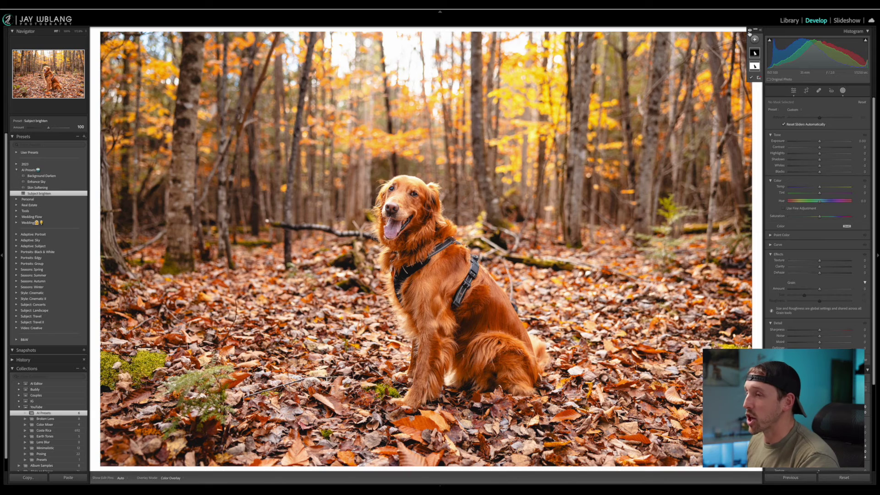
pyautogui.moveTo(238, 486)
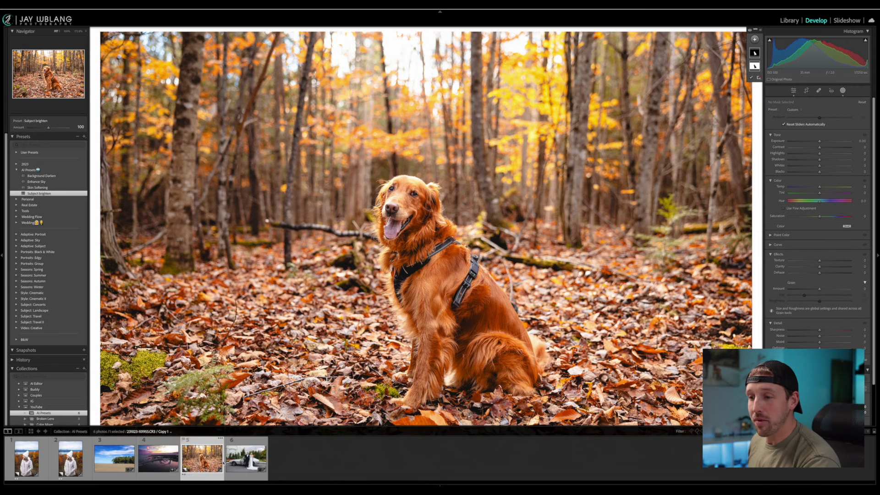
# Open the wedding photo and apply Background Darken, Enhance Sky, Skin Softening and Subject brighten presets
pyautogui.click(241, 460)
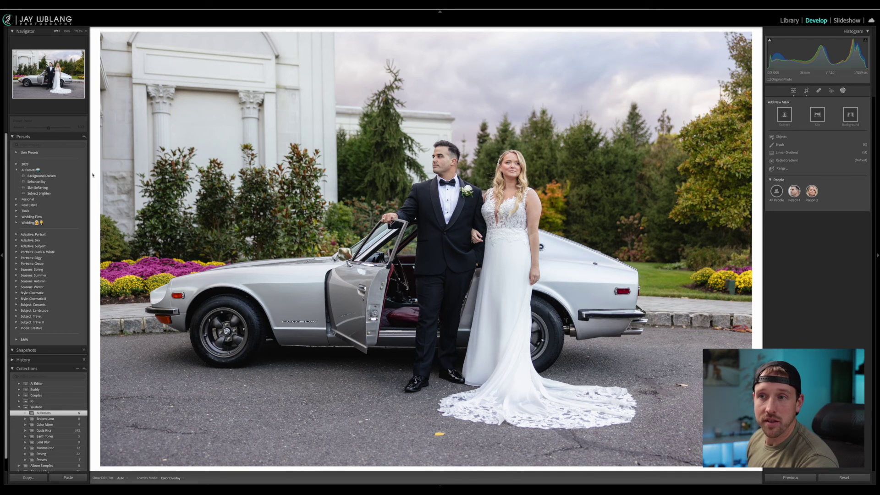
pyautogui.click(58, 176)
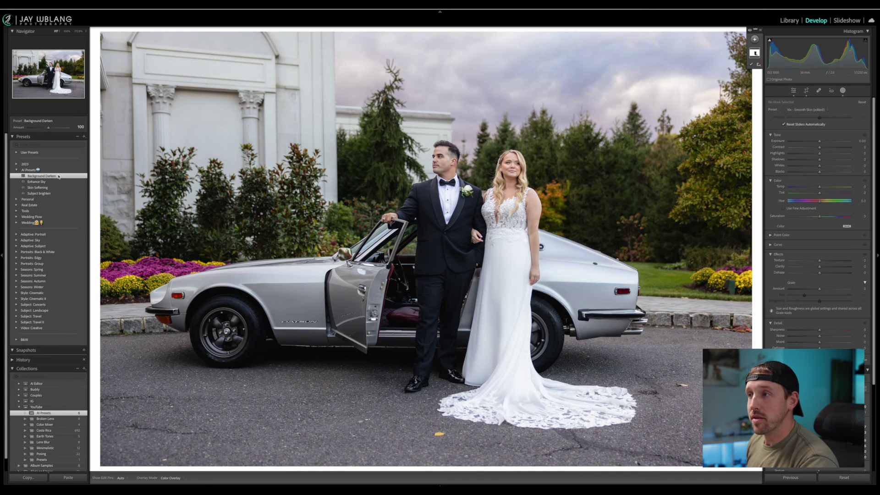
pyautogui.click(60, 182)
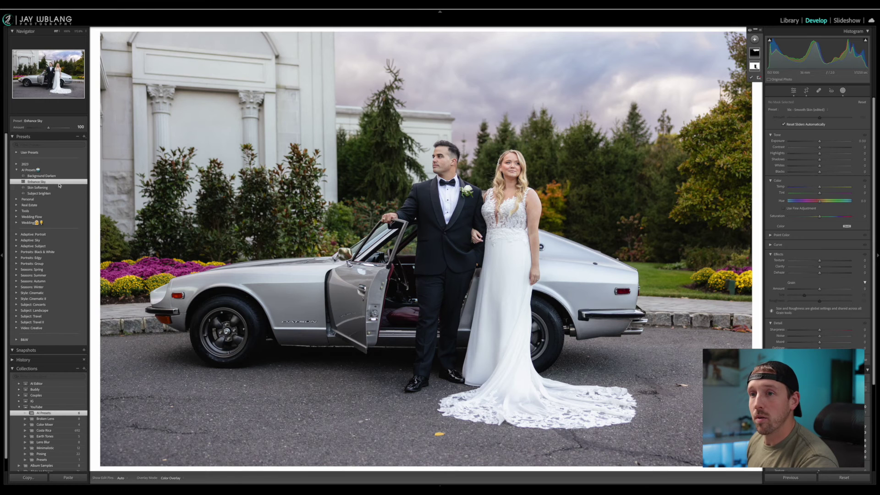
pyautogui.click(57, 188)
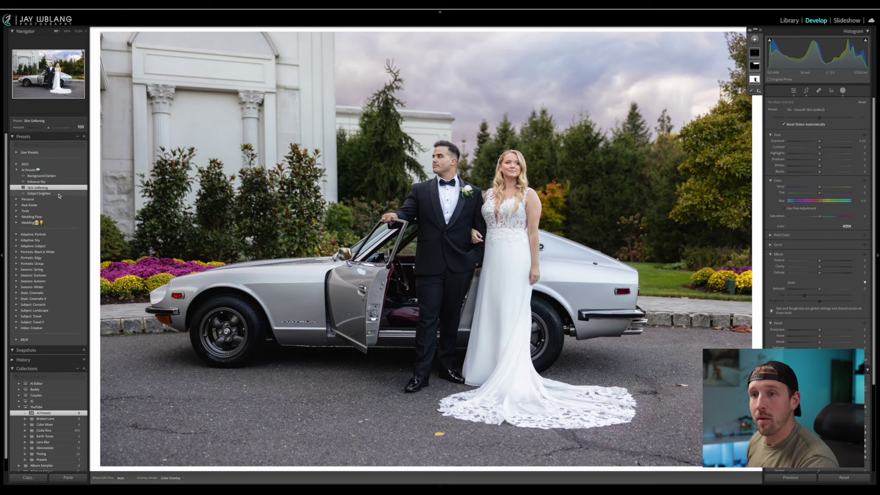
pyautogui.click(55, 194)
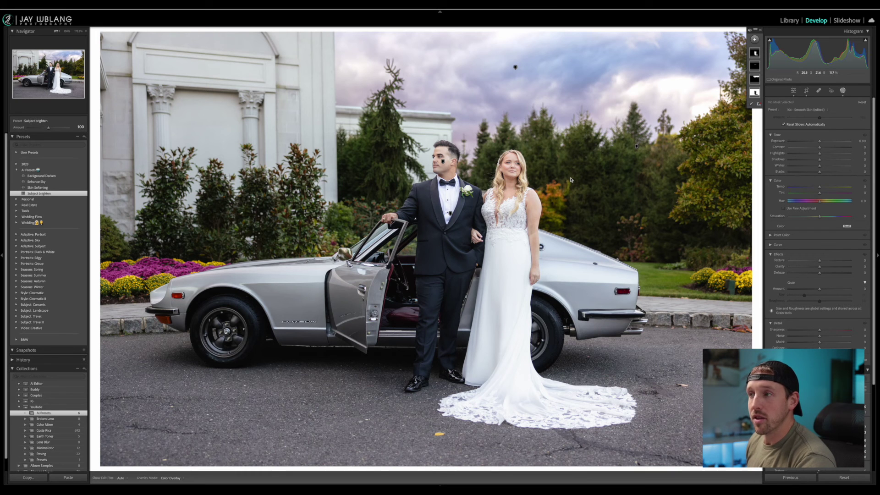
# Compare the photo with all masks off and on, then select the people mask
pyautogui.click(750, 31)
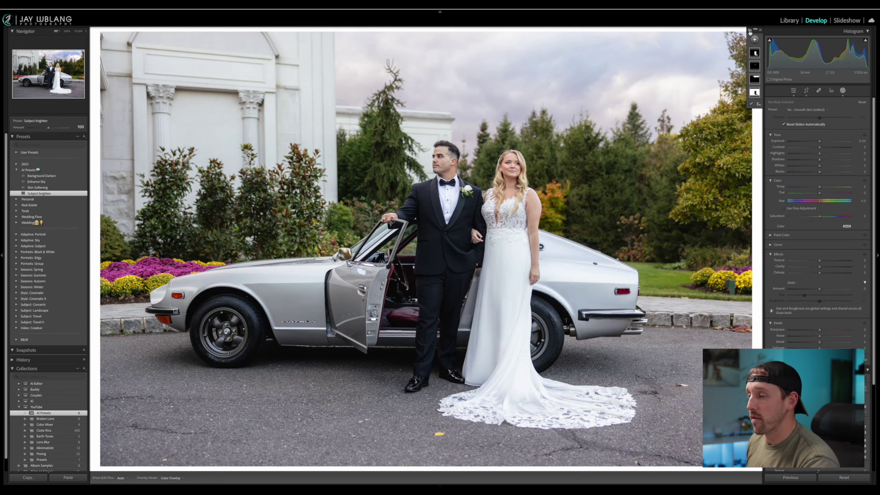
pyautogui.click(750, 31)
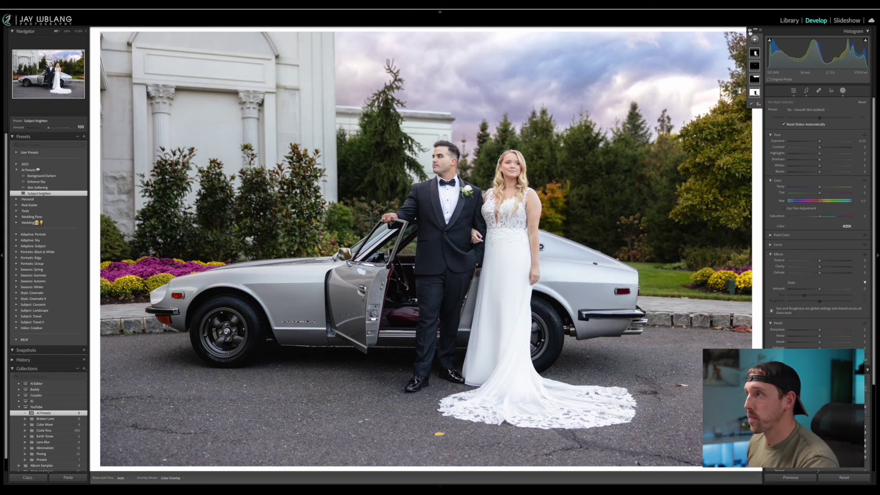
pyautogui.click(754, 65)
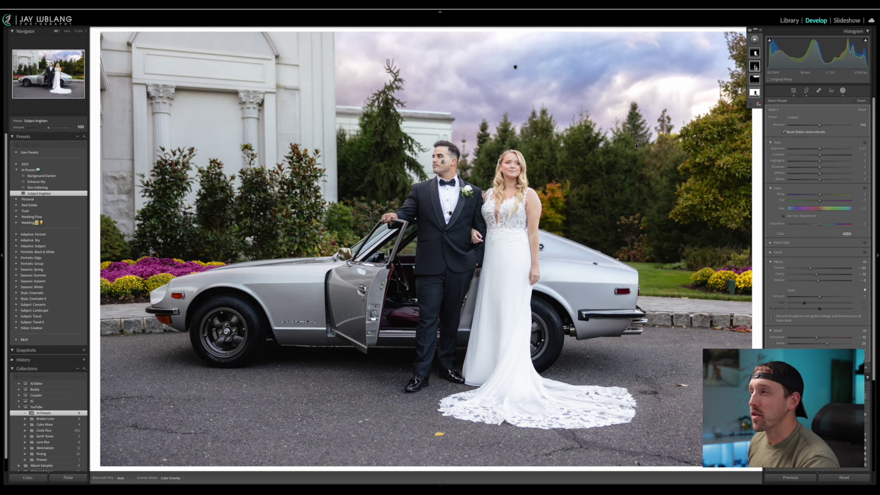
# Zoom to 100% and set up a subtracting Brush of size 15.9 on Mask 3
pyautogui.moveTo(755, 67)
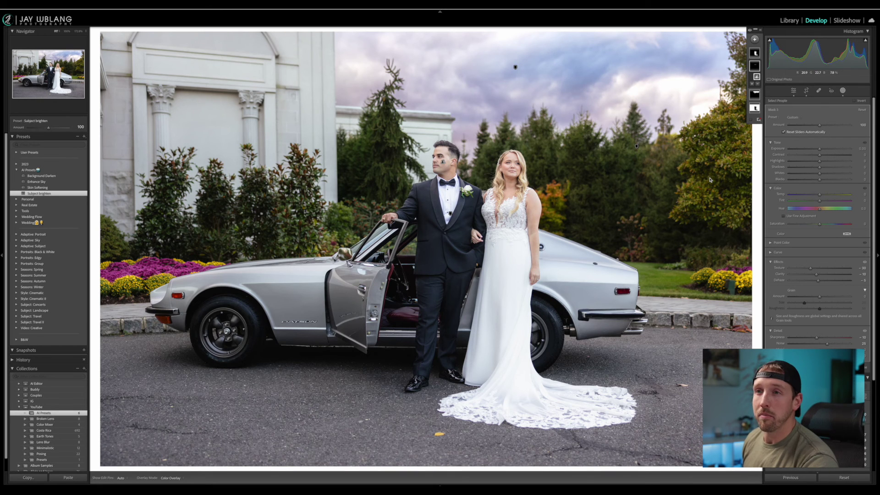
pyautogui.press('z')
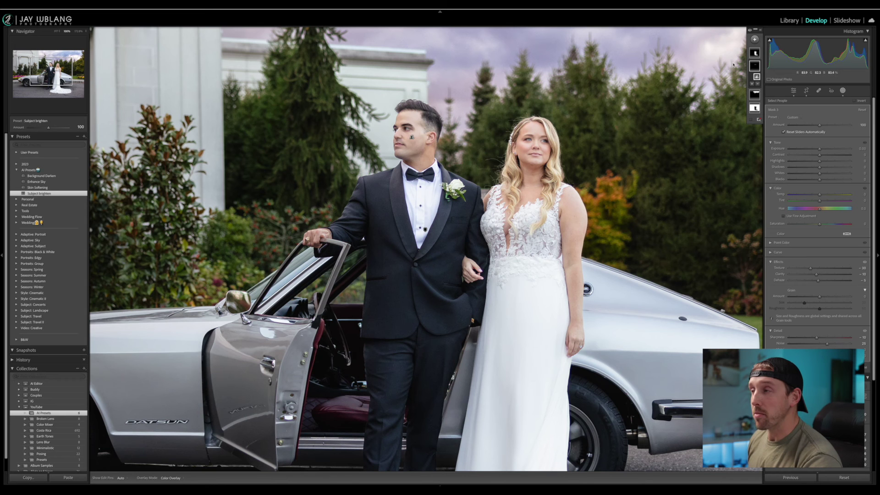
pyautogui.moveTo(754, 68)
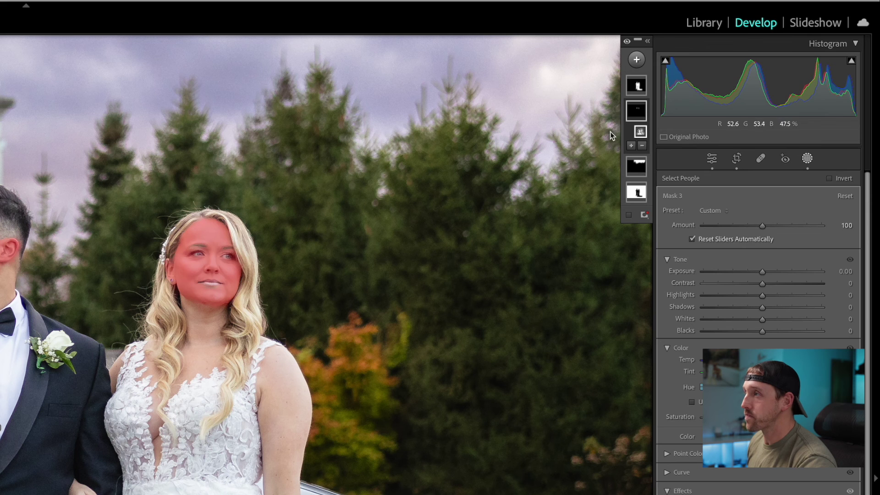
pyautogui.click(642, 146)
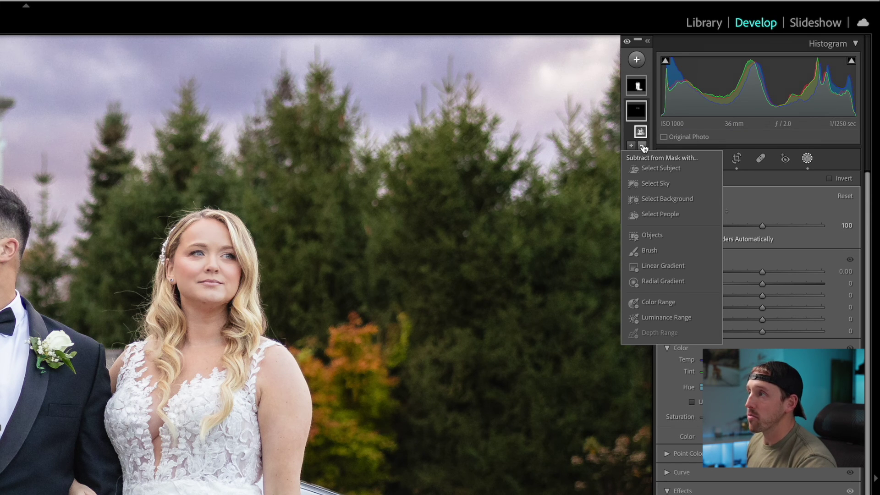
pyautogui.click(649, 252)
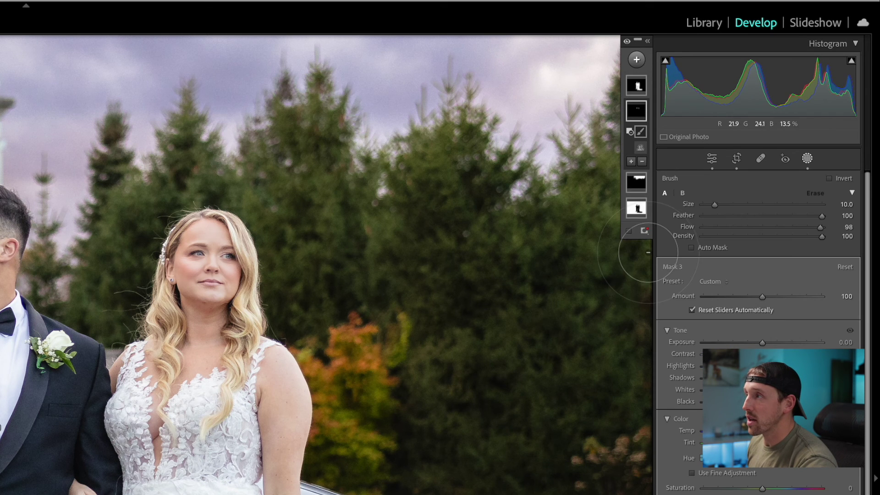
pyautogui.moveTo(714, 204); pyautogui.dragTo(718, 206)
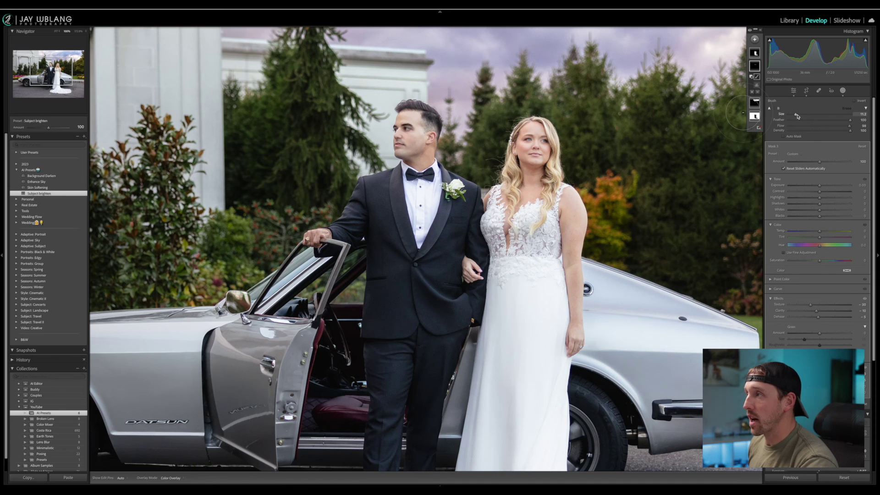
pyautogui.moveTo(797, 116); pyautogui.dragTo(799, 116)
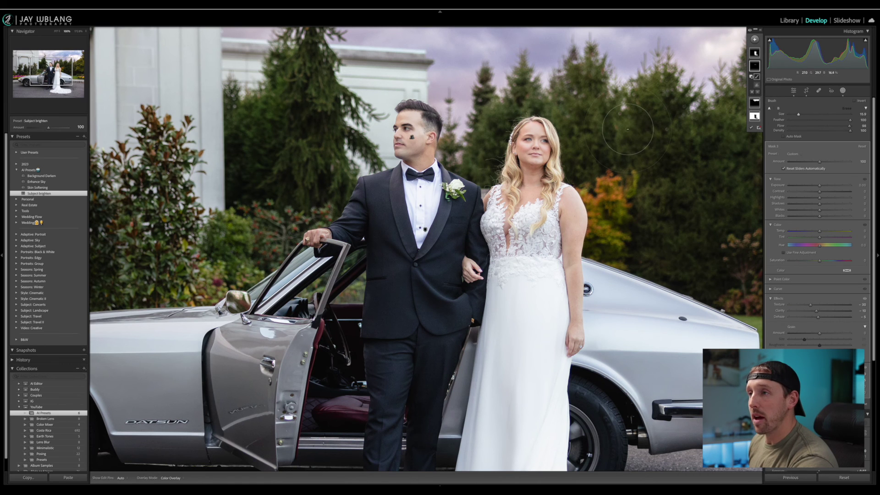
# Erase the groom's face from the people mask using the overlay, then compare before and after
pyautogui.press('o')
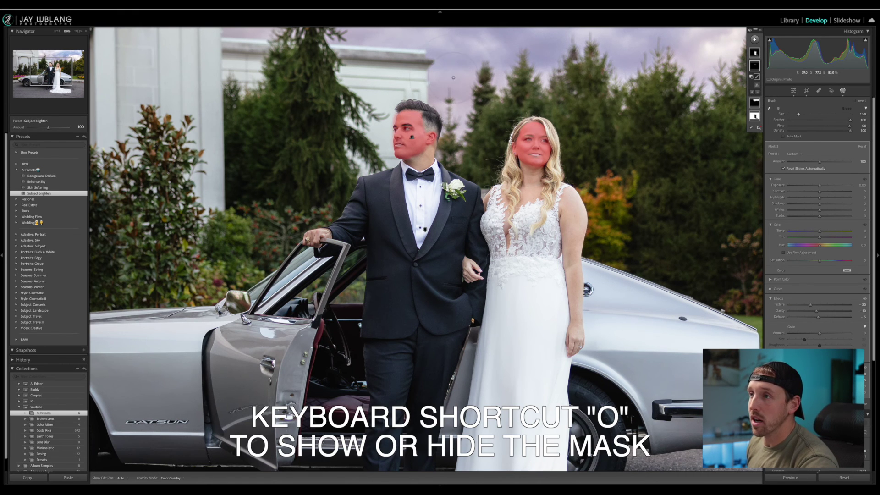
pyautogui.press('h')
pyautogui.moveTo(431, 100); pyautogui.dragTo(413, 133)
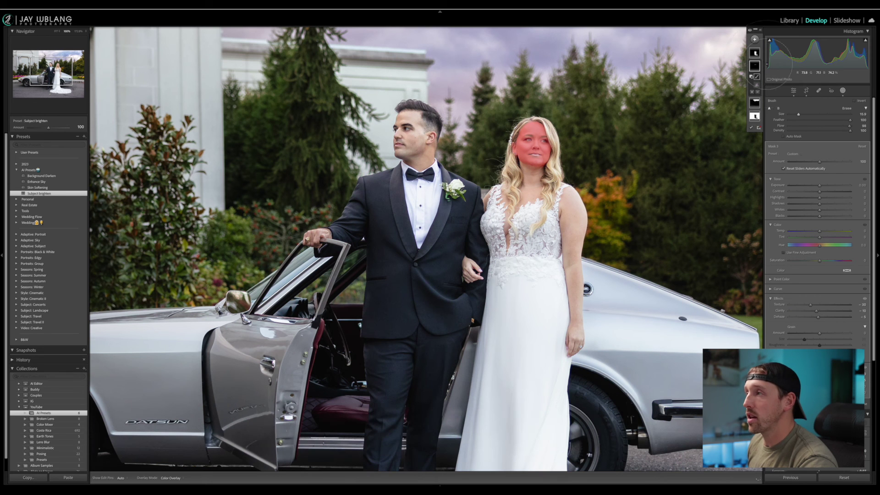
pyautogui.press('h')
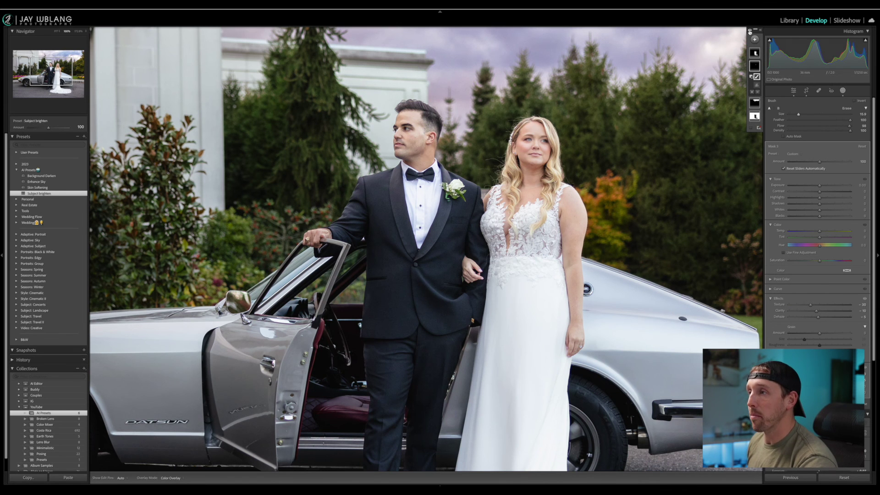
pyautogui.click(750, 31)
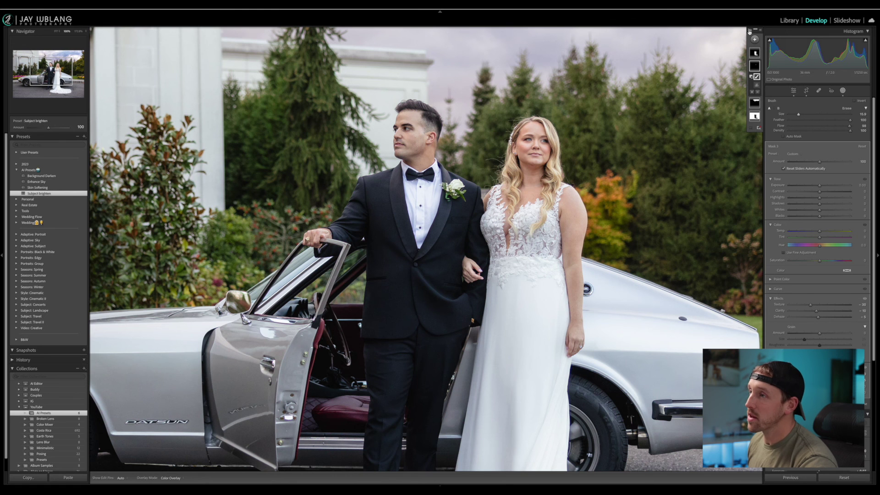
pyautogui.click(749, 31)
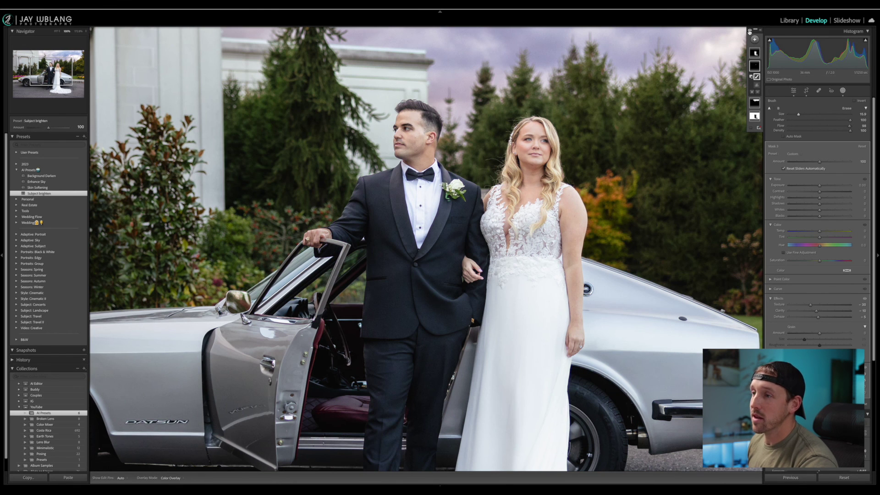